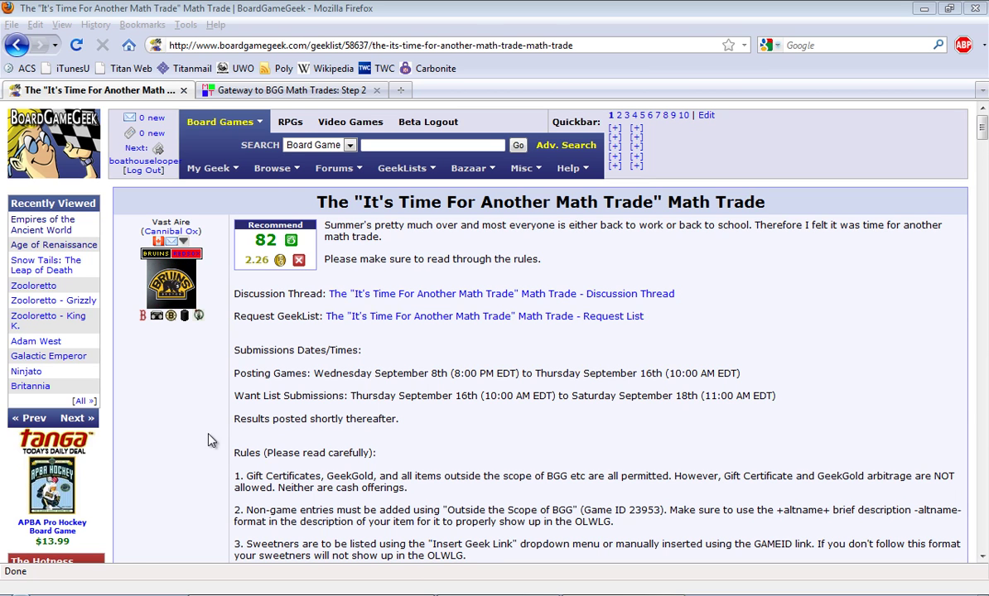
# Glance at the OLWLG Step 2 page, then scroll through the math trade geeklist
pyautogui.click(257, 90)
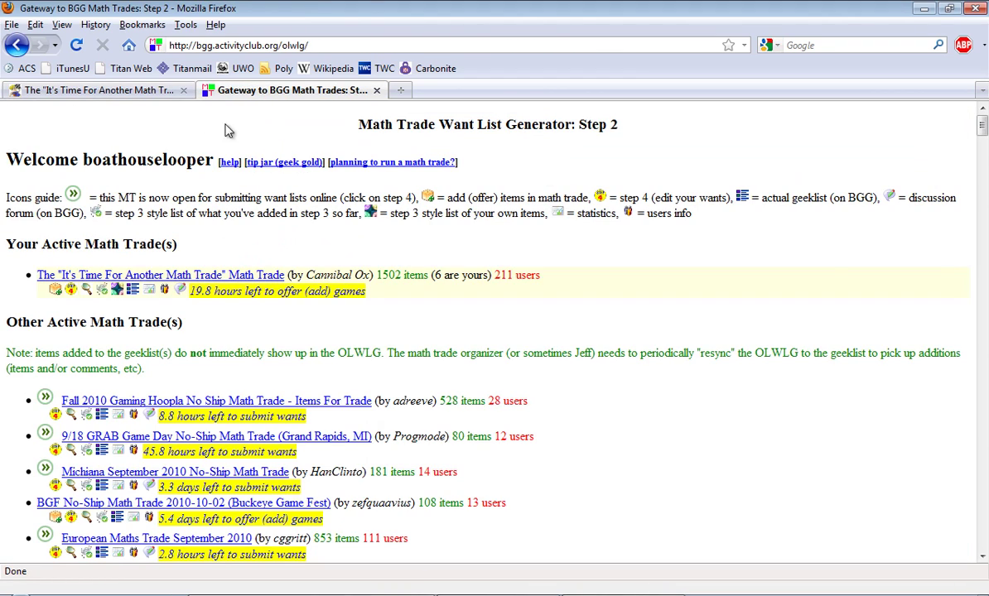
pyautogui.click(129, 89)
pyautogui.scroll(-5, 210, 354)
pyautogui.scroll(-2, 209, 354)
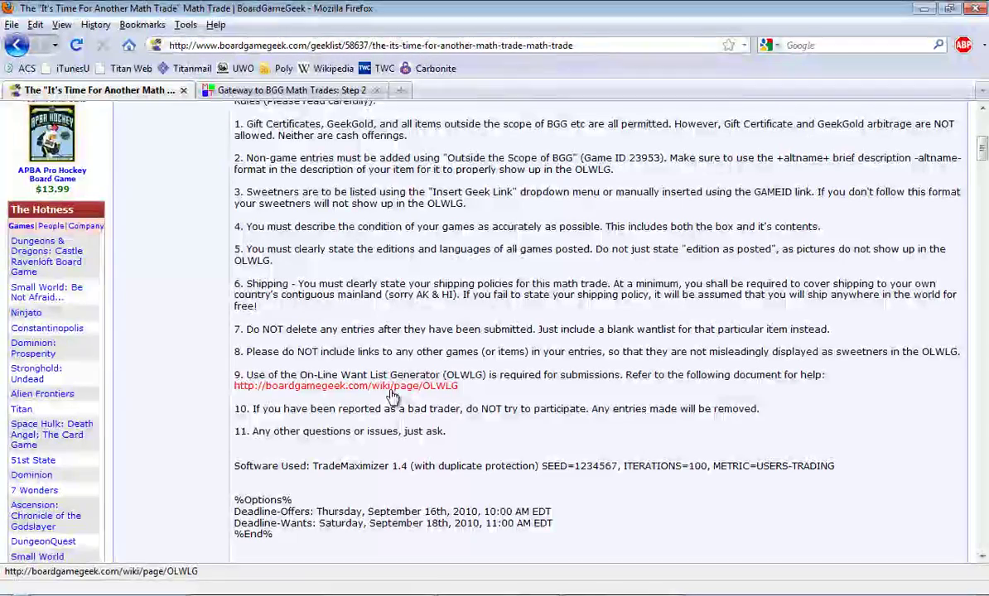
# Return to the Step 2 page and review the active, other and previous math trades
pyautogui.click(306, 89)
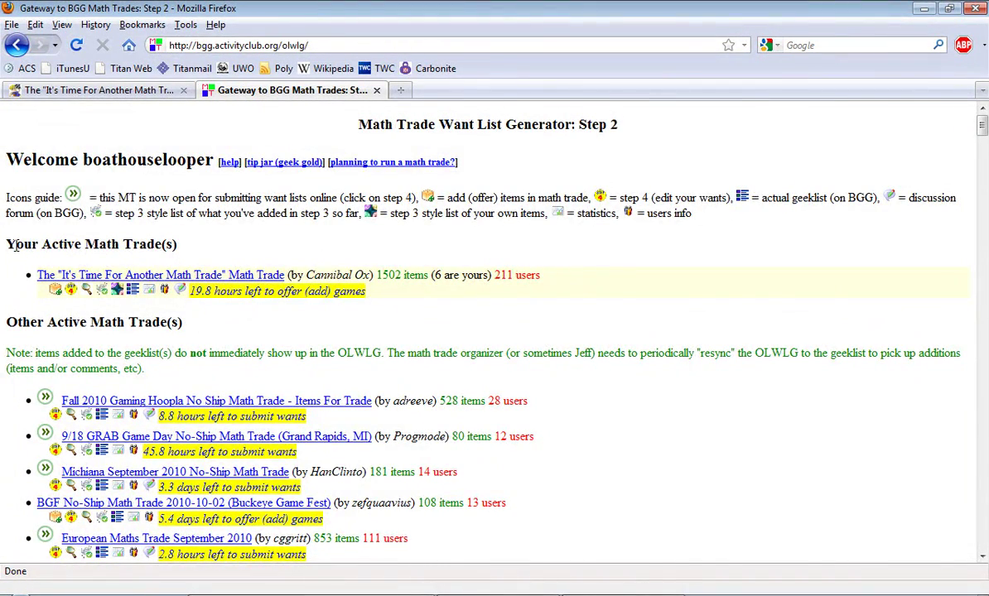
pyautogui.scroll(-2, 11, 245)
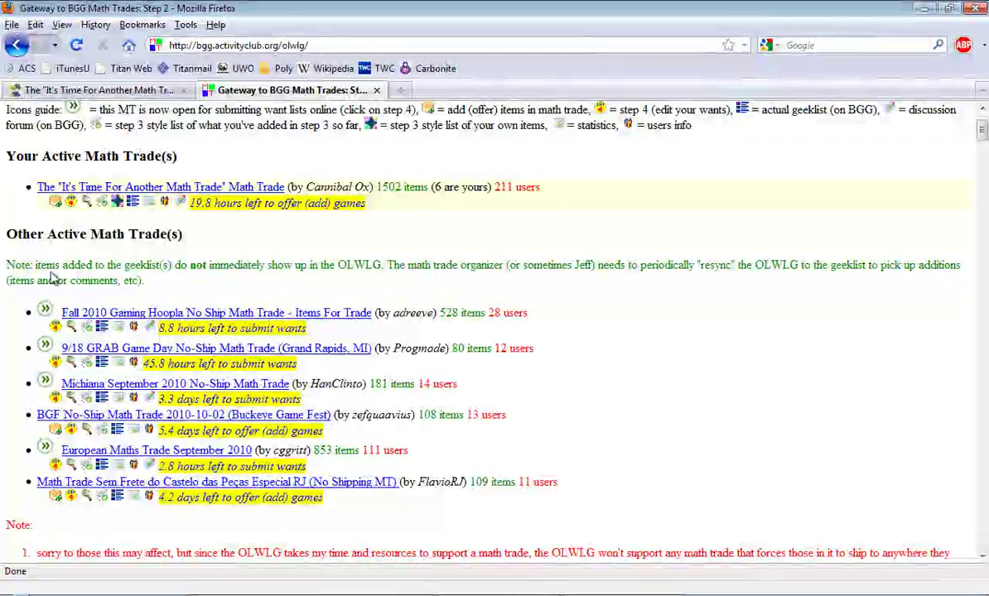
pyautogui.scroll(-6, 4, 406)
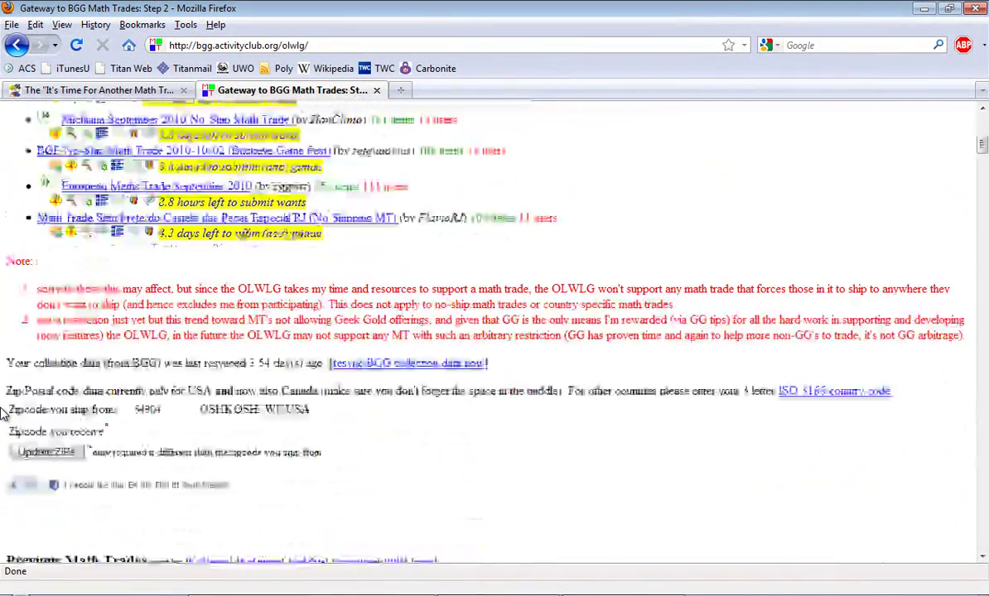
pyautogui.scroll(-8, 4, 414)
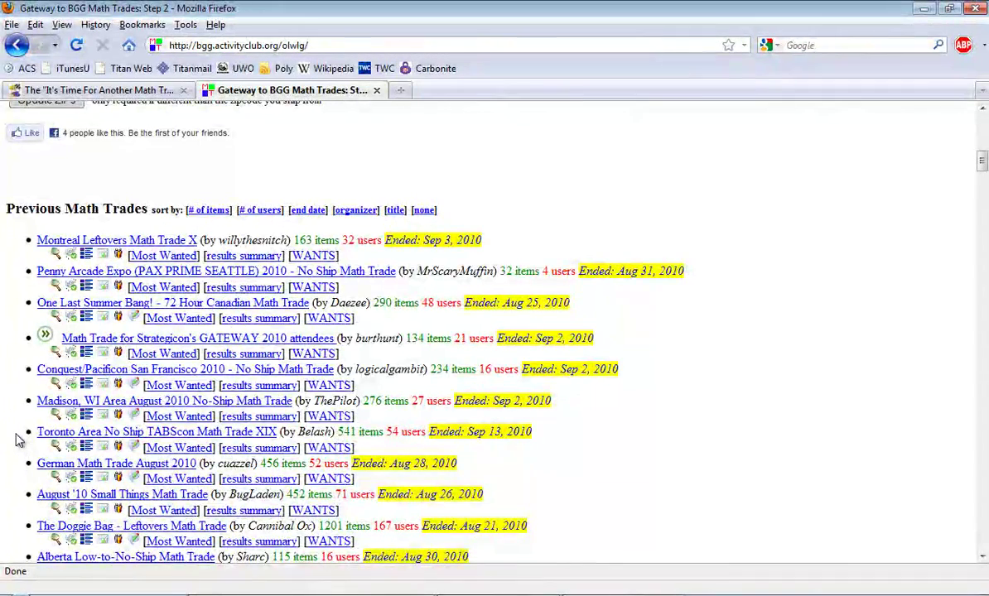
pyautogui.scroll(-4, 15, 440)
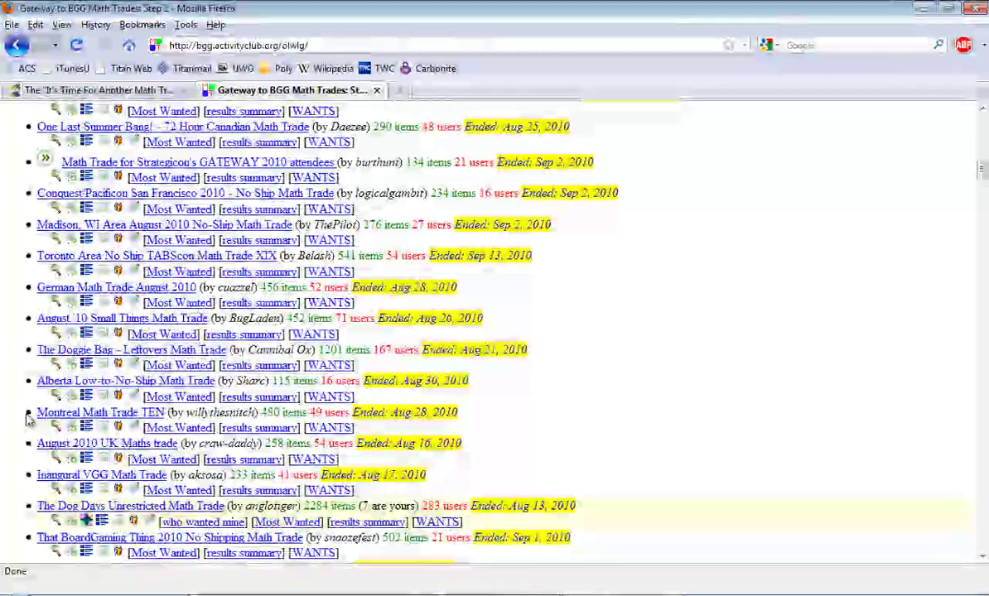
pyautogui.scroll(-4, 29, 419)
pyautogui.scroll(10, 29, 419)
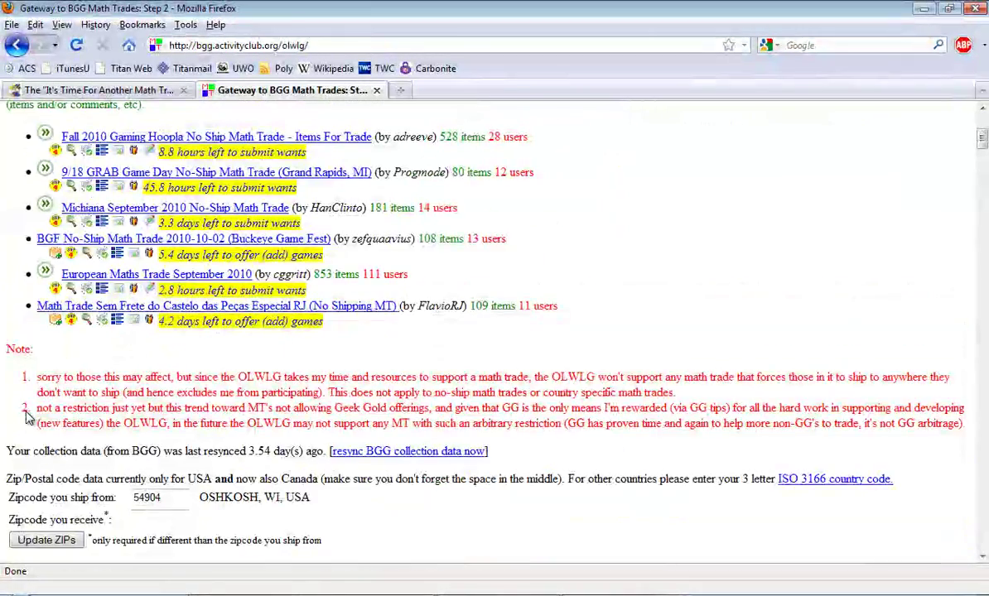
pyautogui.scroll(2, 29, 419)
pyautogui.scroll(2, 29, 417)
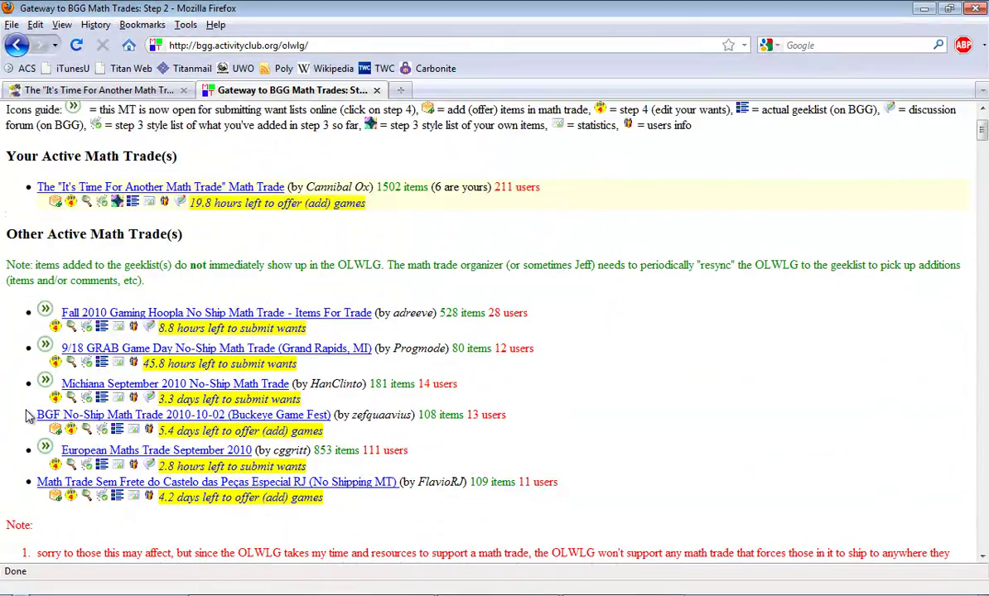
pyautogui.scroll(-6, 29, 414)
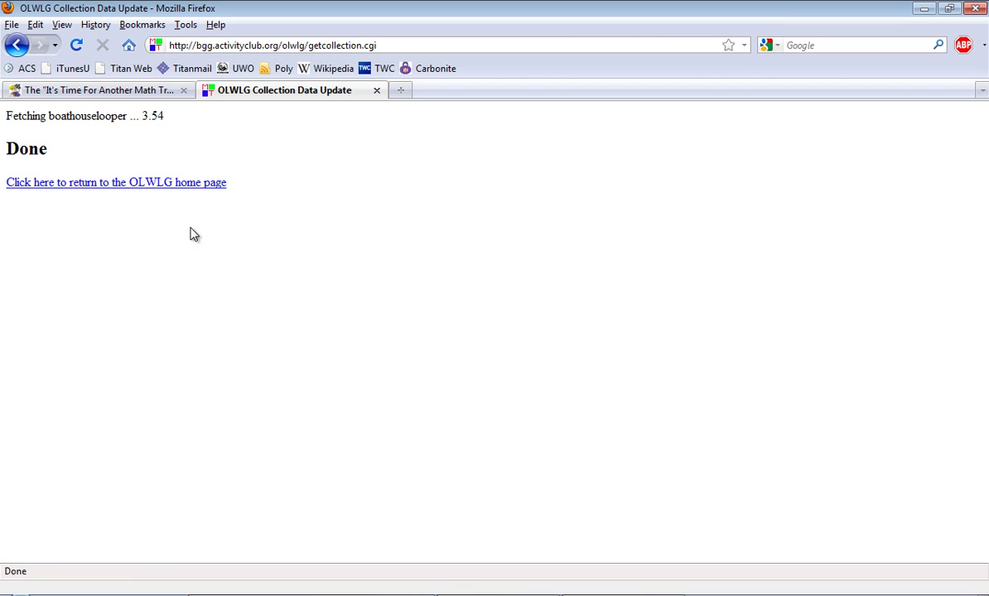
# Go back to the OLWLG home page and check the active trade's 19.7-hour deadline
pyautogui.click(70, 190)
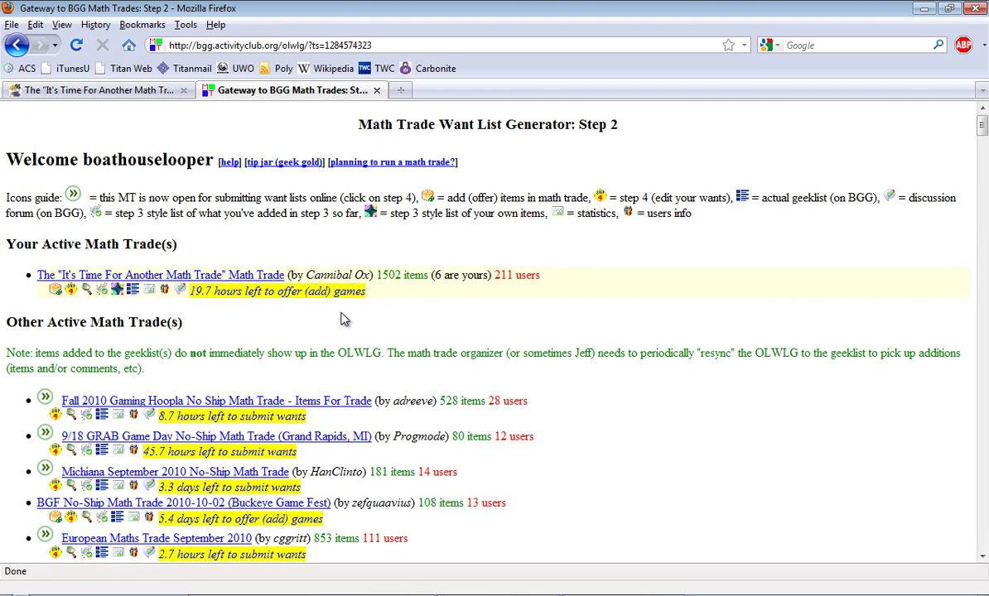
pyautogui.scroll(-2, 16, 321)
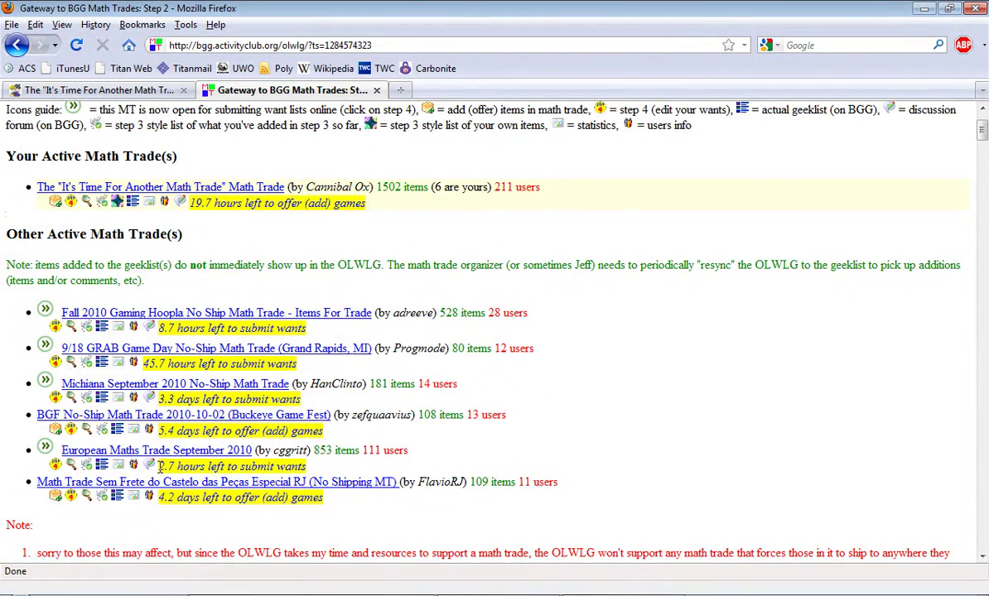
pyautogui.scroll(2, 193, 417)
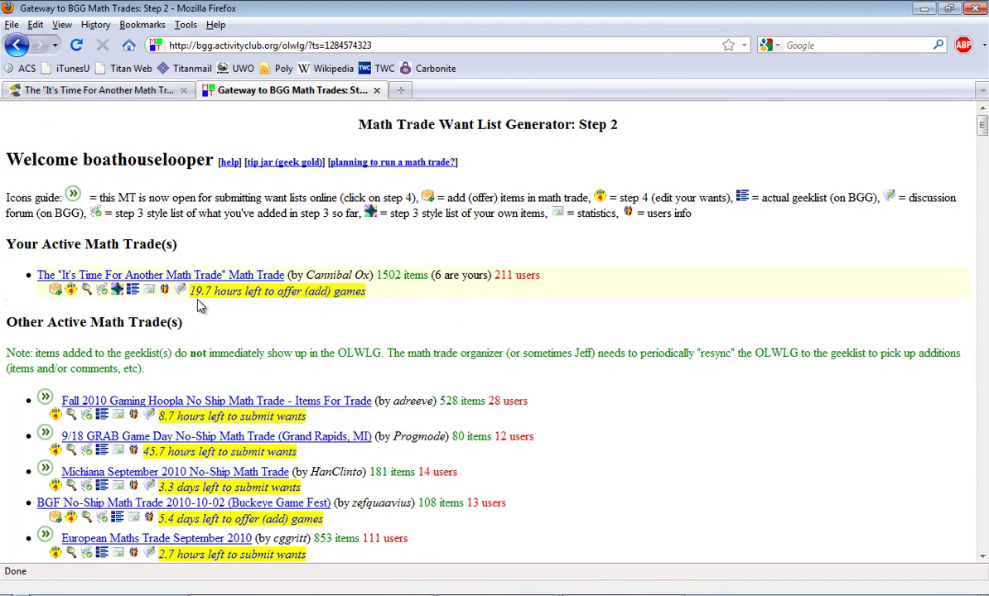
pyautogui.moveTo(238, 296)
# After a look at the geeklist, open the offer-items page for It's Time For Another Math Trade
pyautogui.click(108, 91)
pyautogui.scroll(-5, 374, 287)
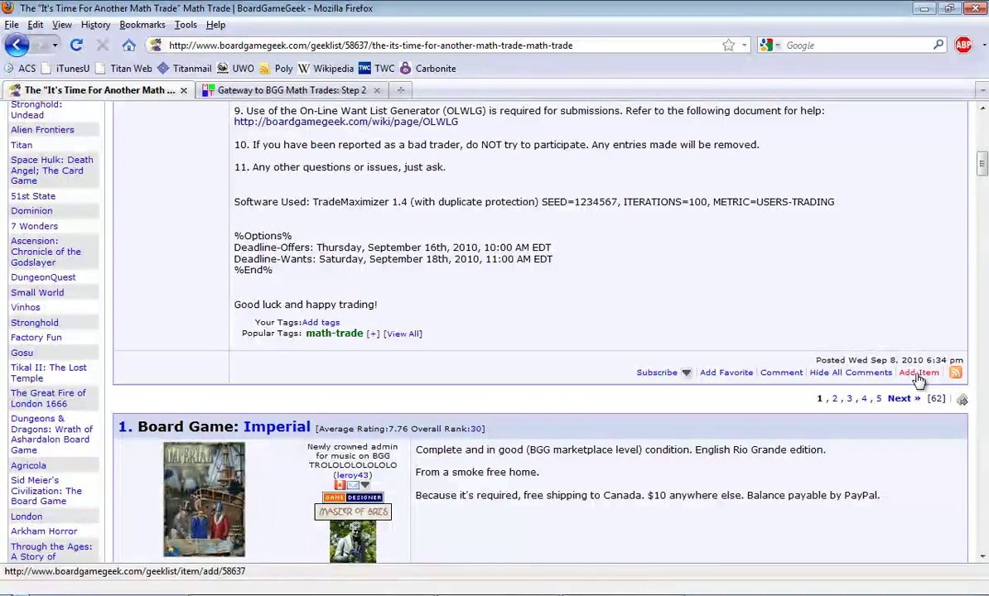
pyautogui.click(277, 91)
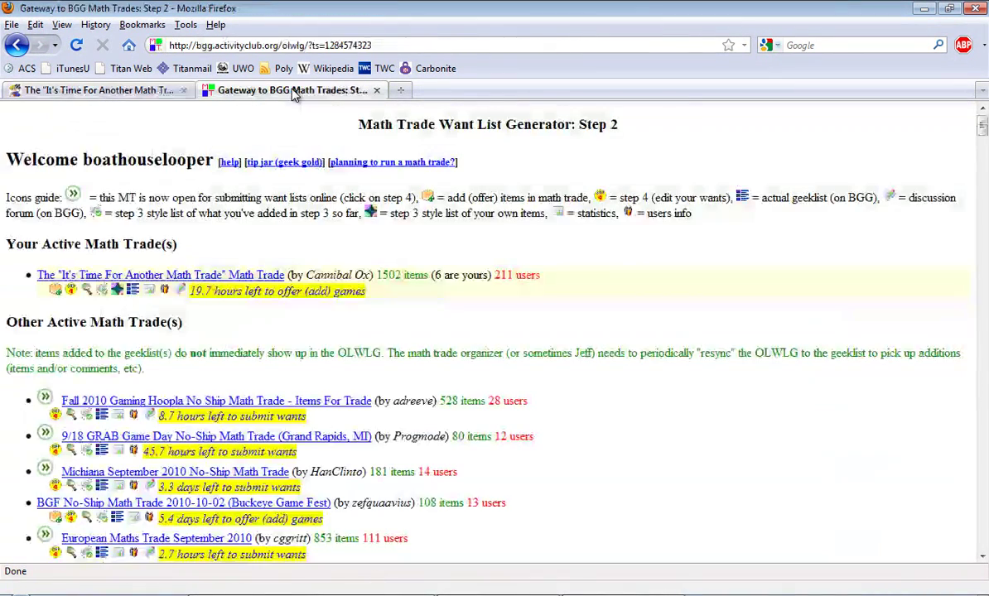
pyautogui.click(57, 293)
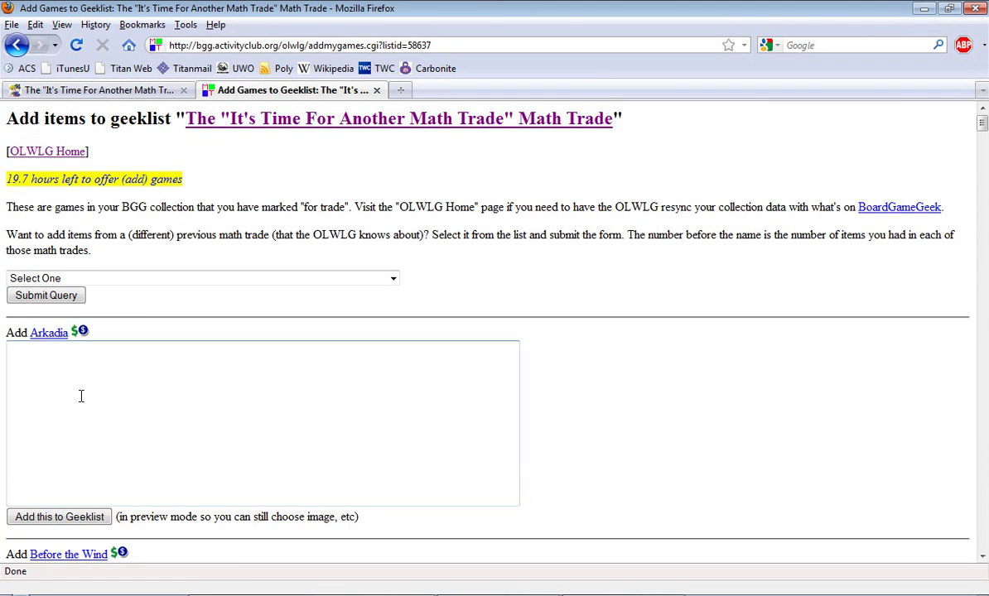
pyautogui.scroll(-2, 81, 396)
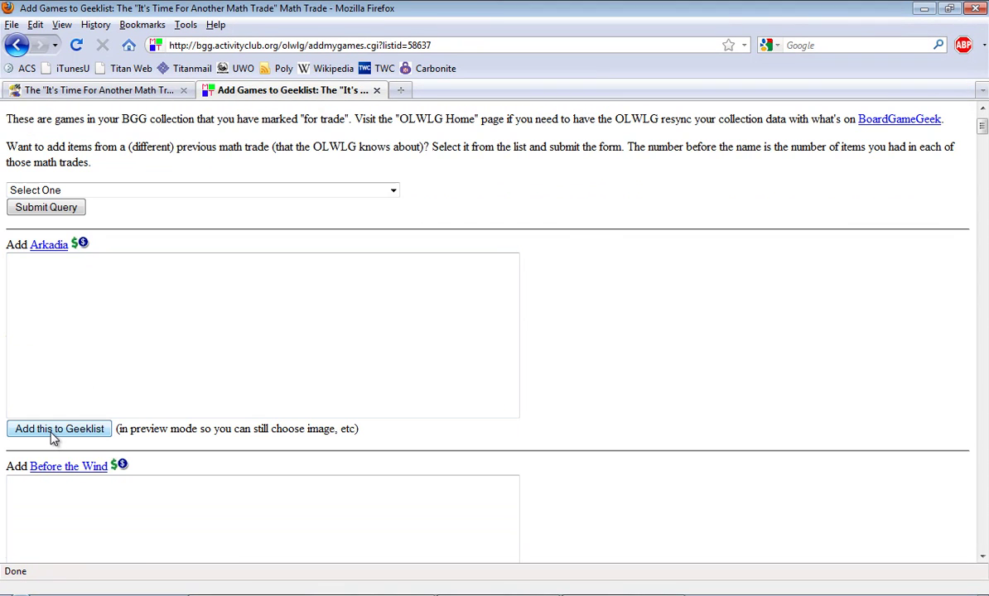
pyautogui.click(66, 431)
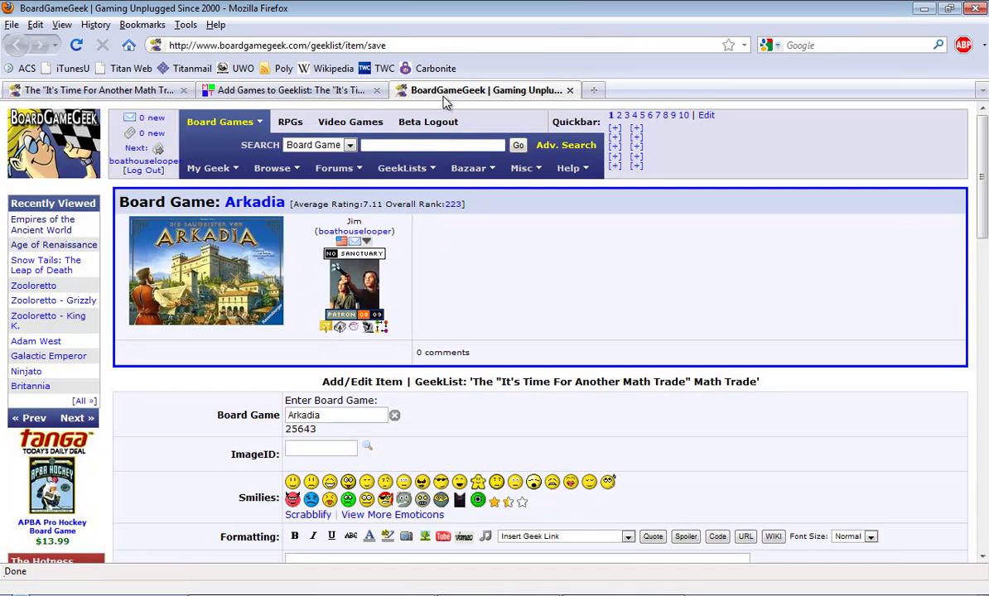
pyautogui.scroll(-4, 203, 350)
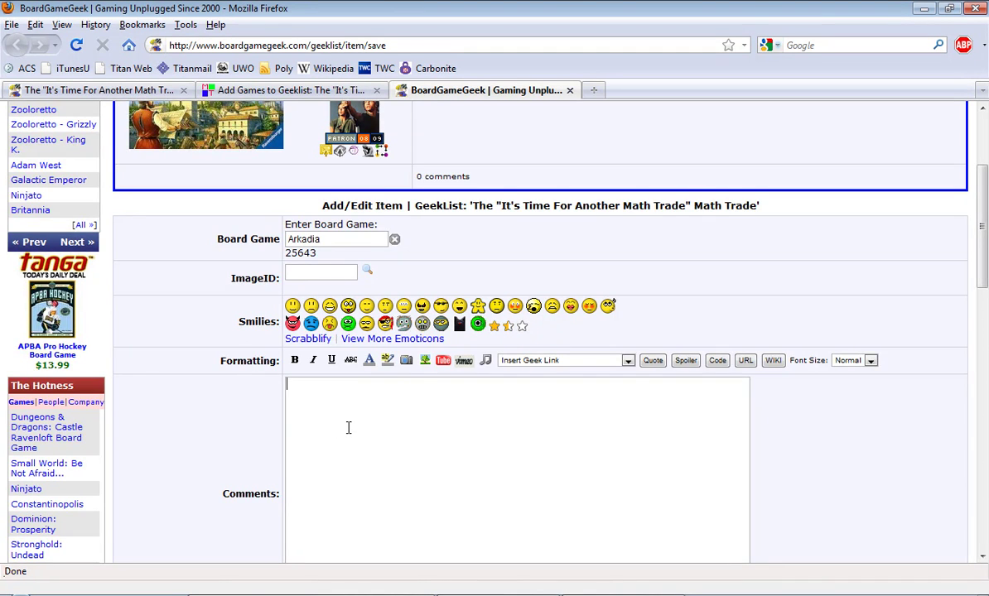
pyautogui.scroll(-2, 242, 421)
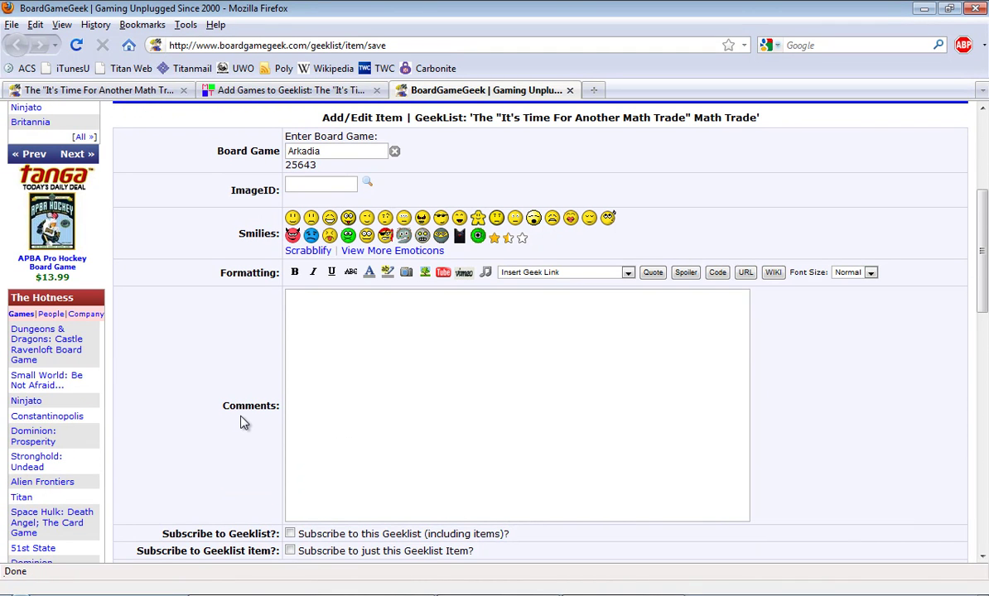
pyautogui.write('dition')
pyautogui.press('Return')
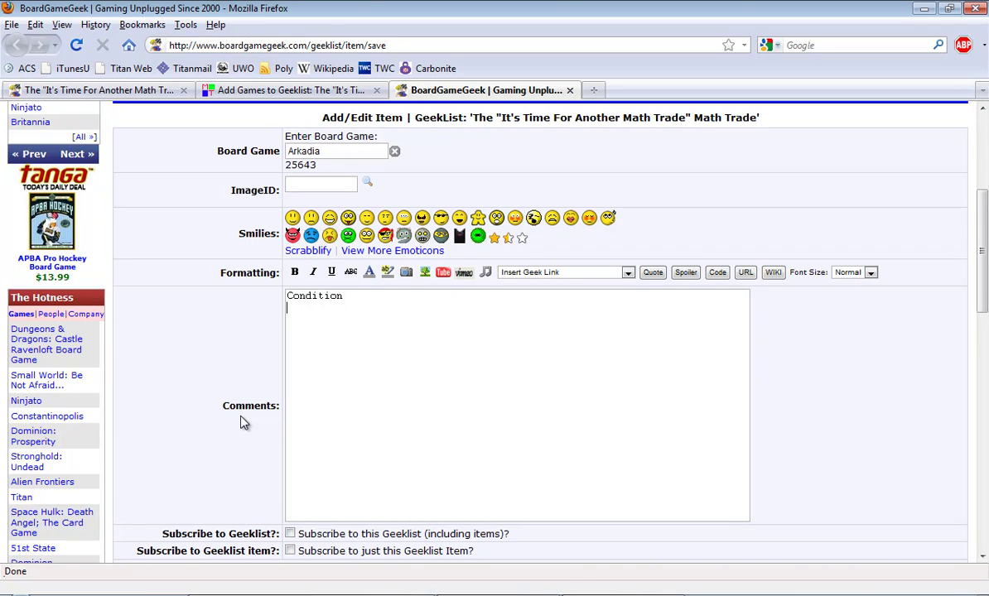
pyautogui.write('shipping')
pyautogui.press('Return')
pyautogui.write('et')
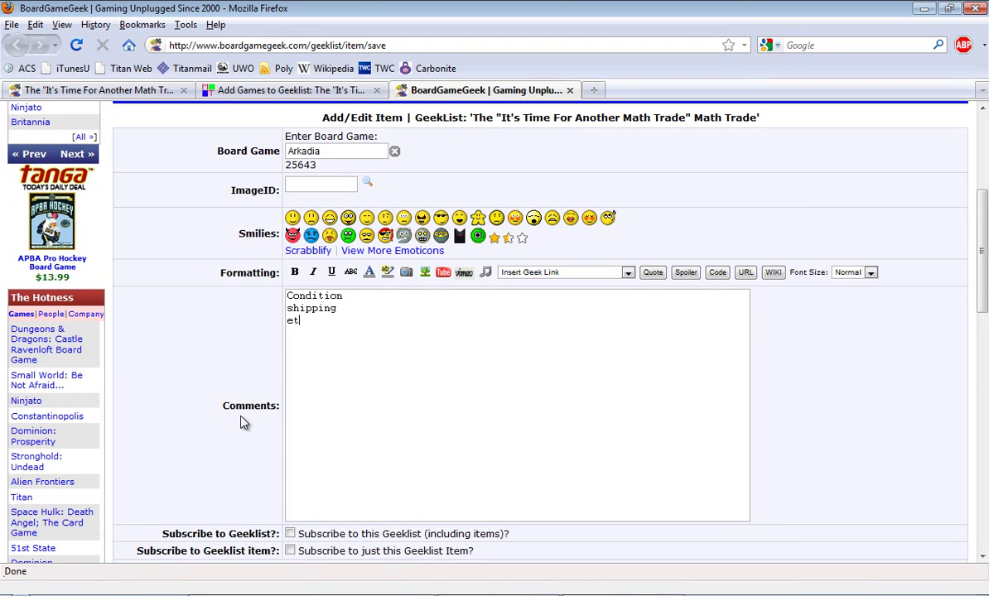
pyautogui.write('c.')
pyautogui.scroll(2, 246, 429)
pyautogui.scroll(2, 247, 428)
pyautogui.scroll(-8, 276, 426)
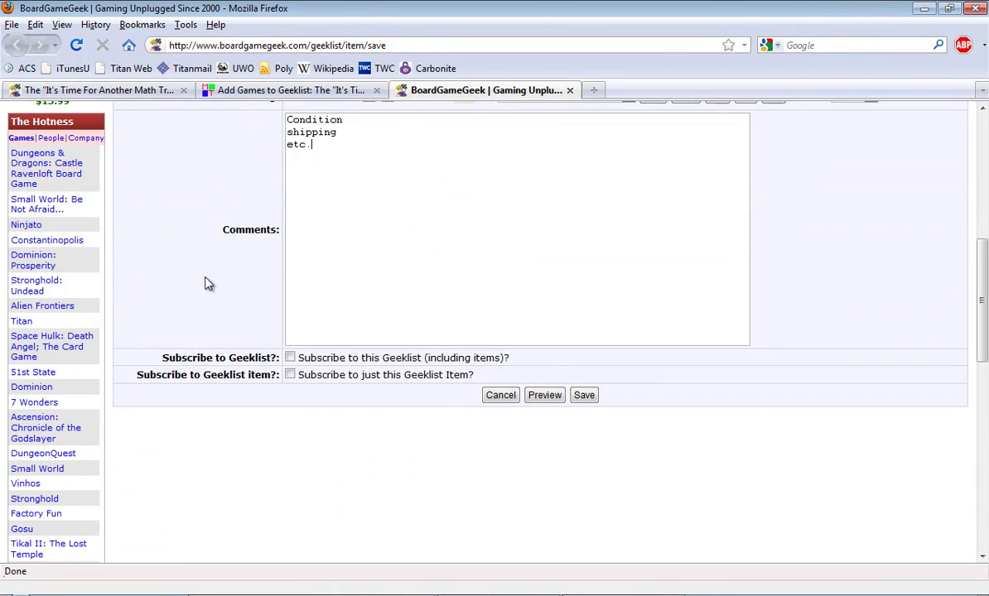
pyautogui.scroll(8, 206, 283)
pyautogui.click(99, 90)
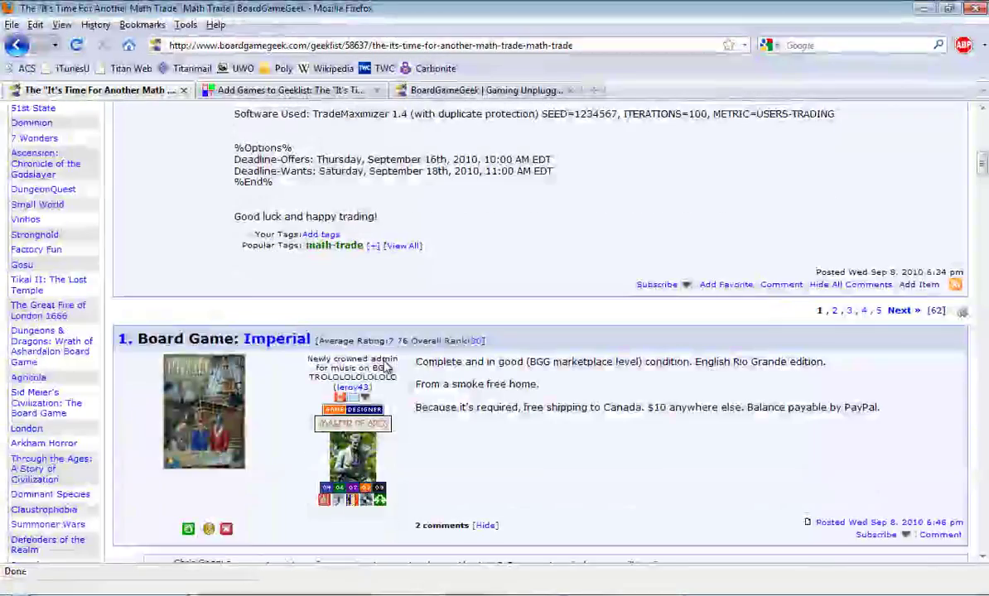
pyautogui.scroll(-2, 429, 458)
pyautogui.click(514, 91)
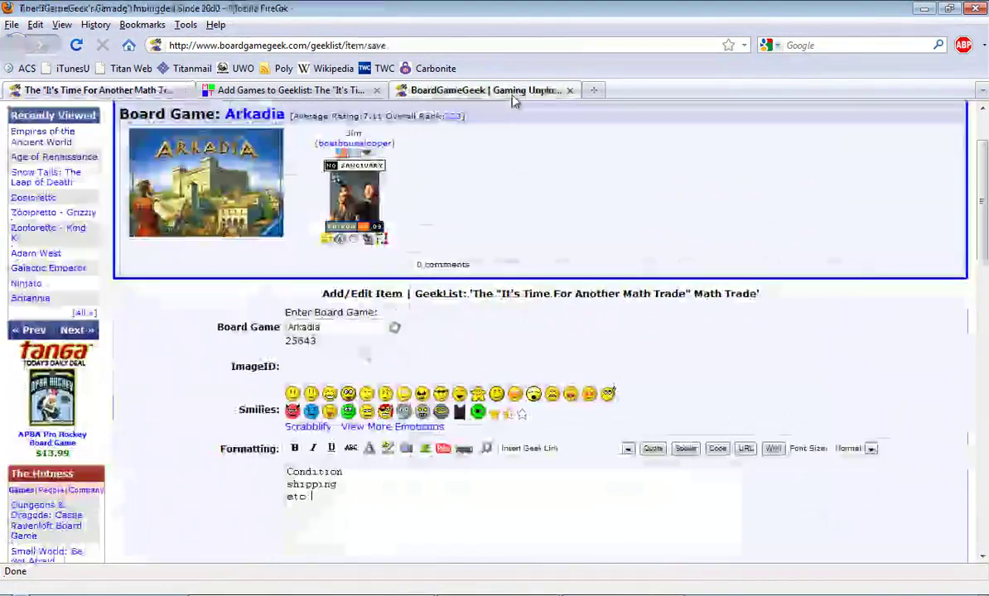
pyautogui.click(570, 91)
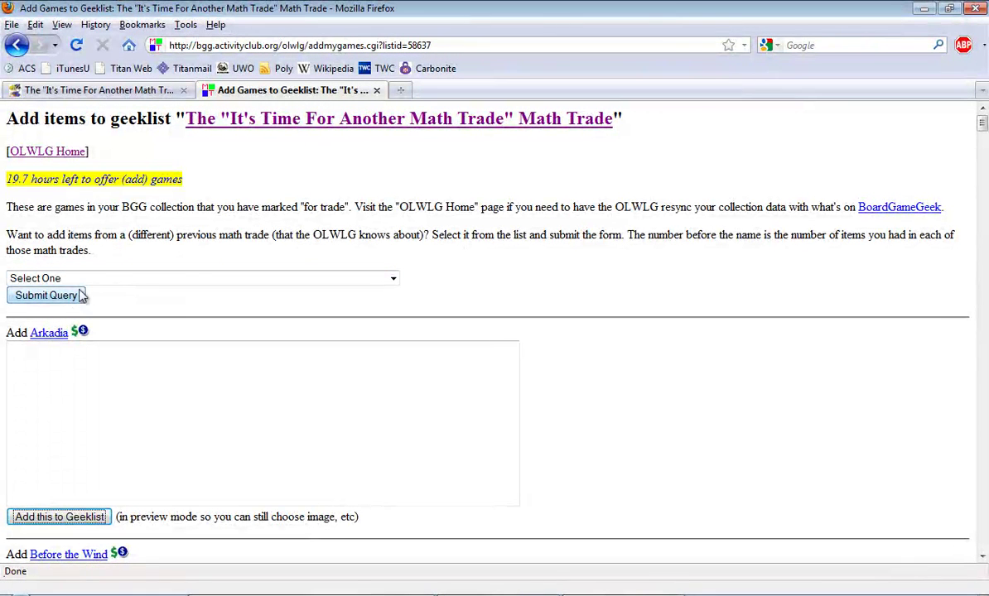
# Load your items from '7 - The Dog Days Unrestricted Math Trade' with Submit Query
pyautogui.click(395, 282)
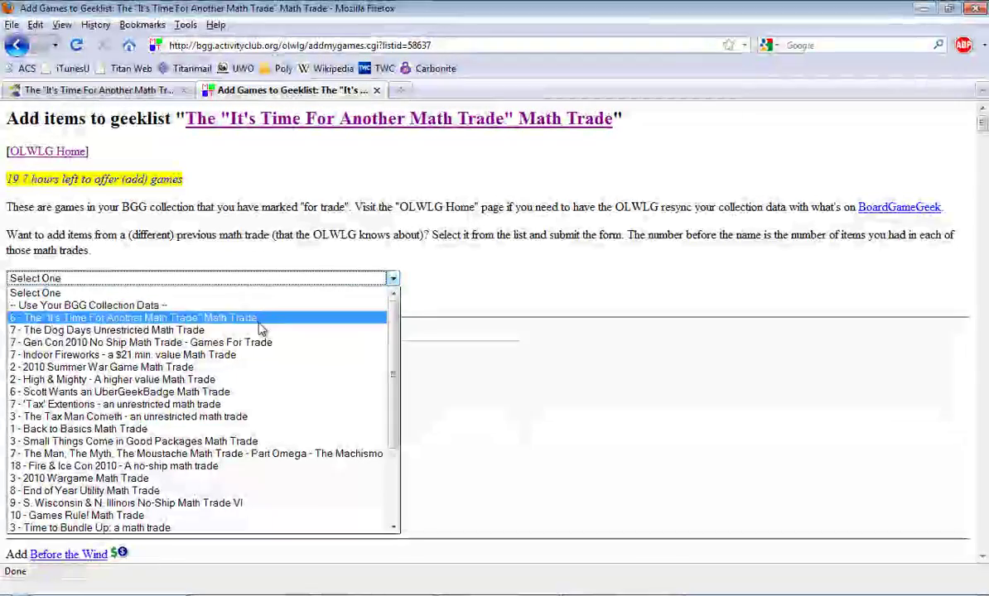
pyautogui.scroll(-3, 227, 464)
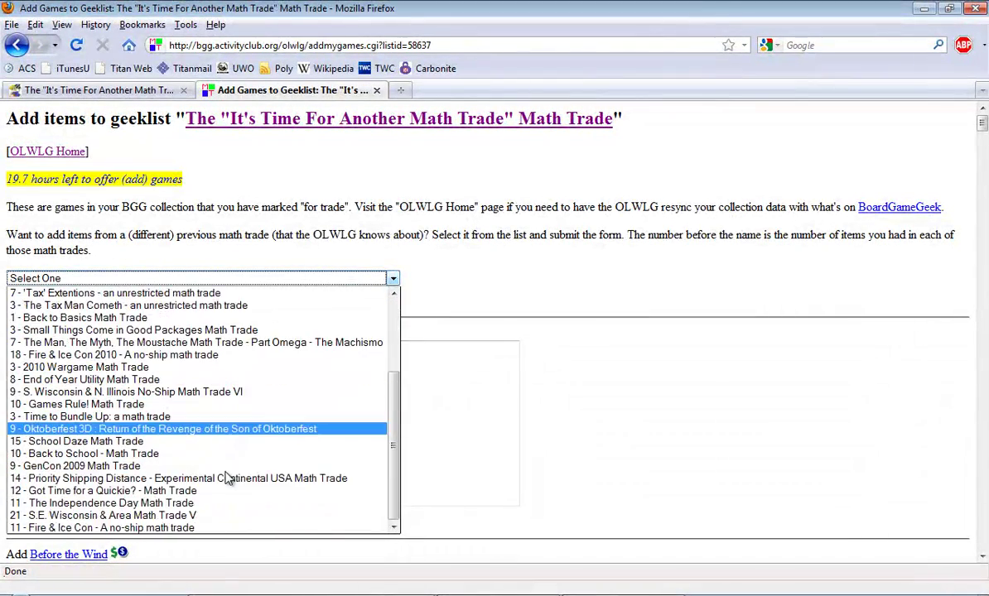
pyautogui.scroll(3, 226, 479)
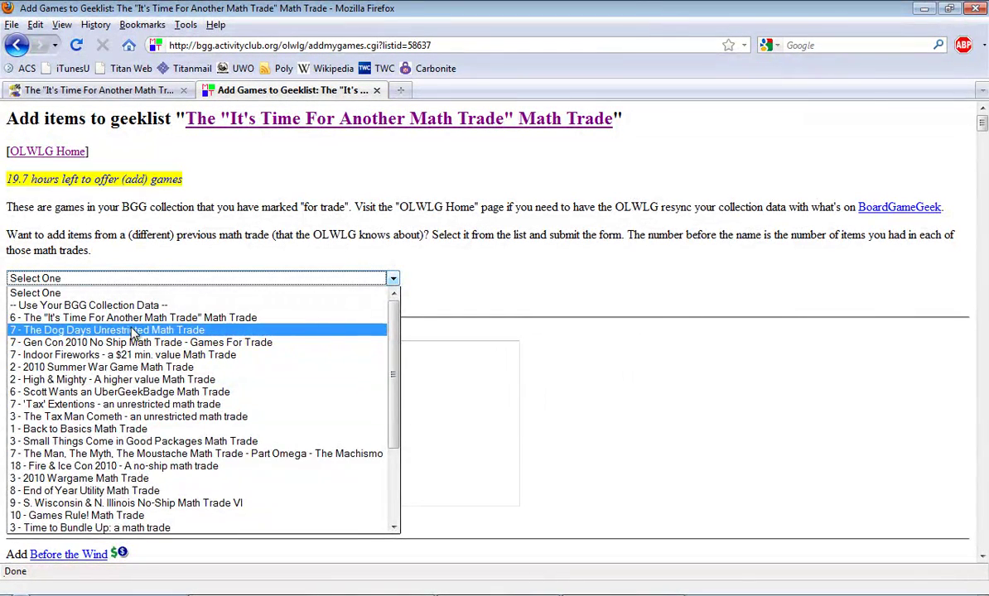
pyautogui.click(134, 331)
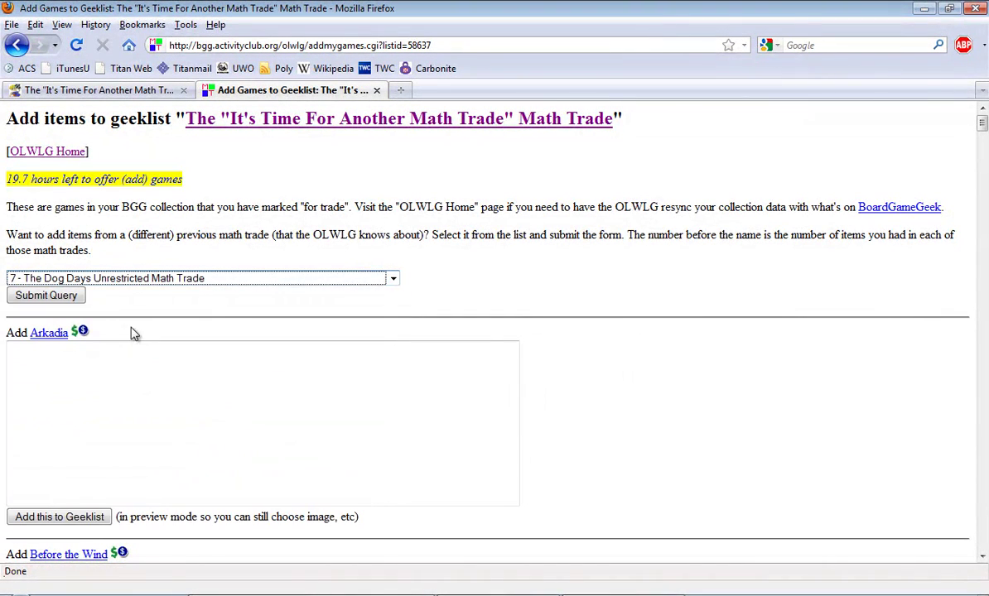
pyautogui.click(70, 301)
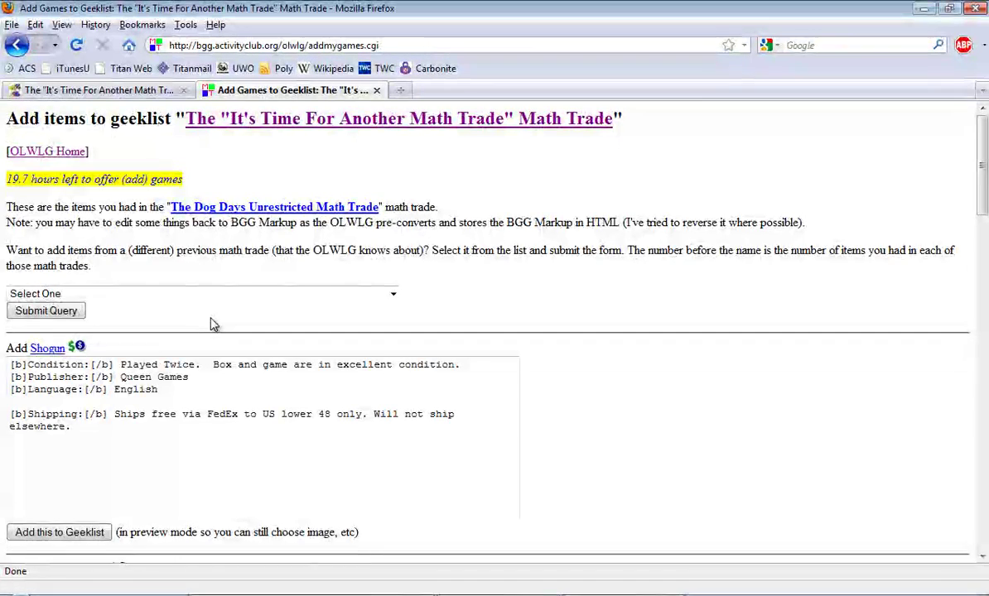
pyautogui.scroll(-2, 211, 324)
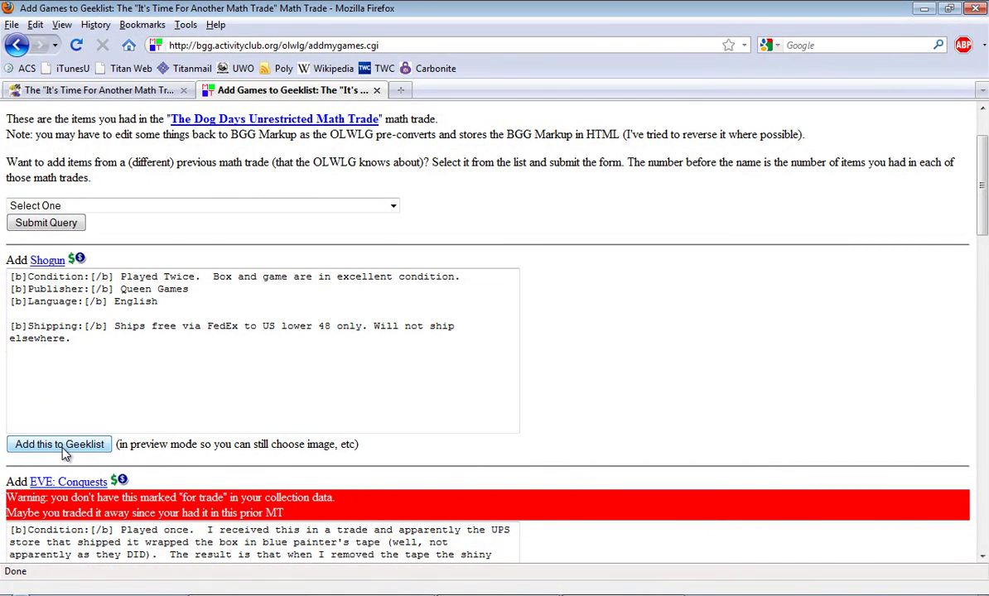
# Submit Shogun with its condition and shipping notes to the geeklist and close the BGG tab
pyautogui.click(61, 444)
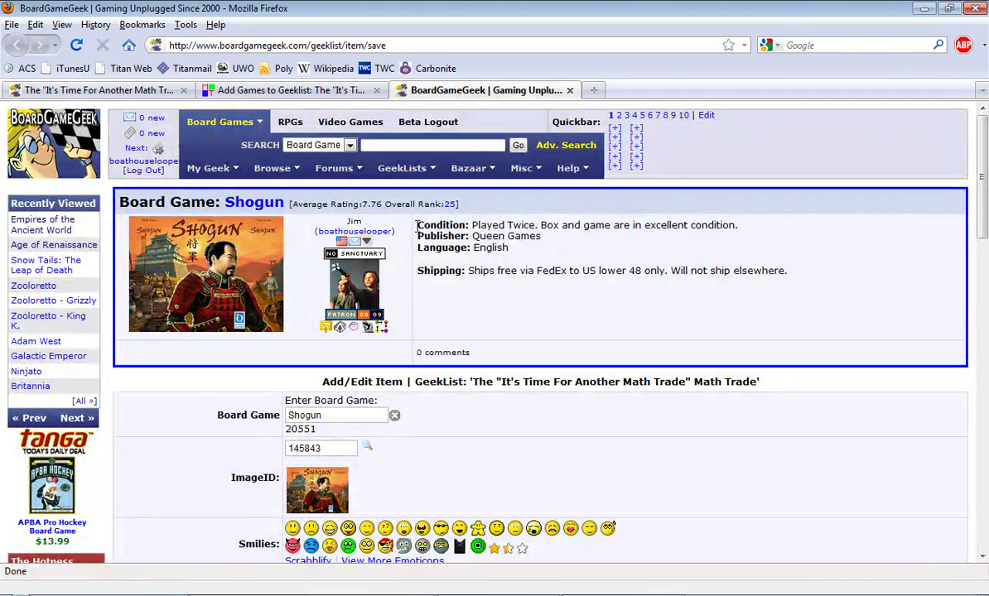
pyautogui.scroll(-7, 253, 404)
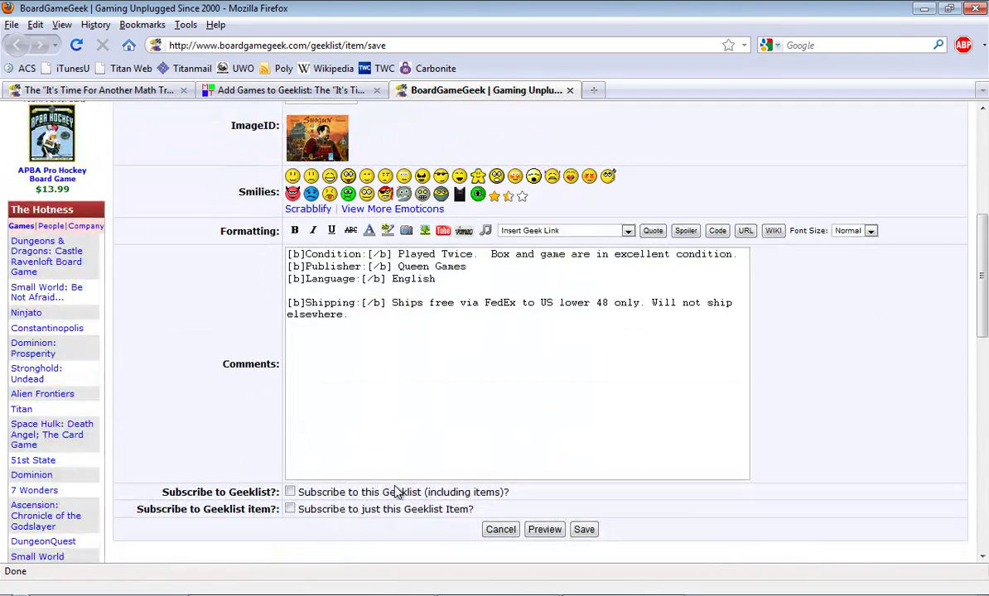
pyautogui.scroll(5, 313, 368)
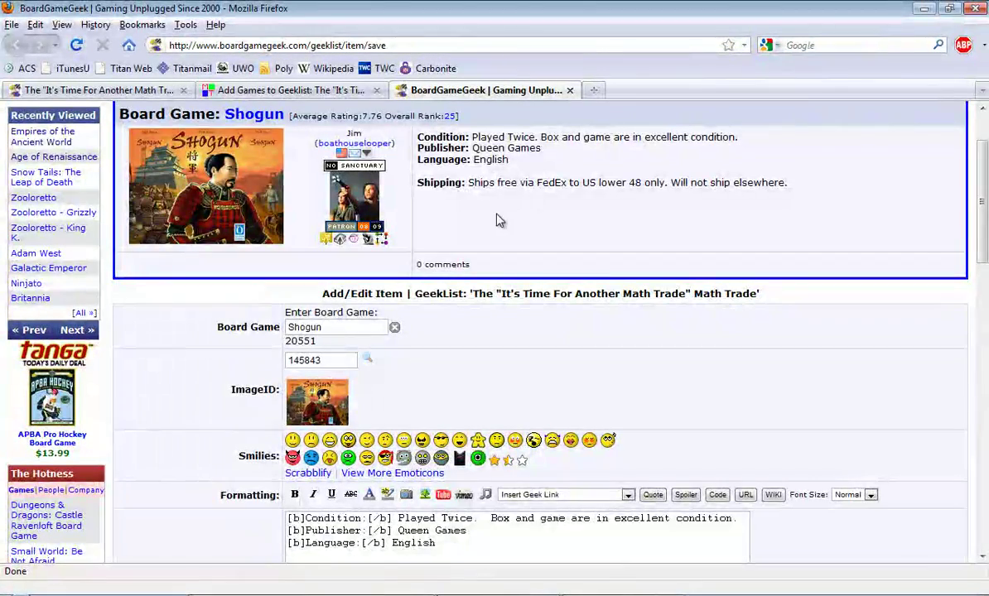
pyautogui.scroll(-5, 190, 332)
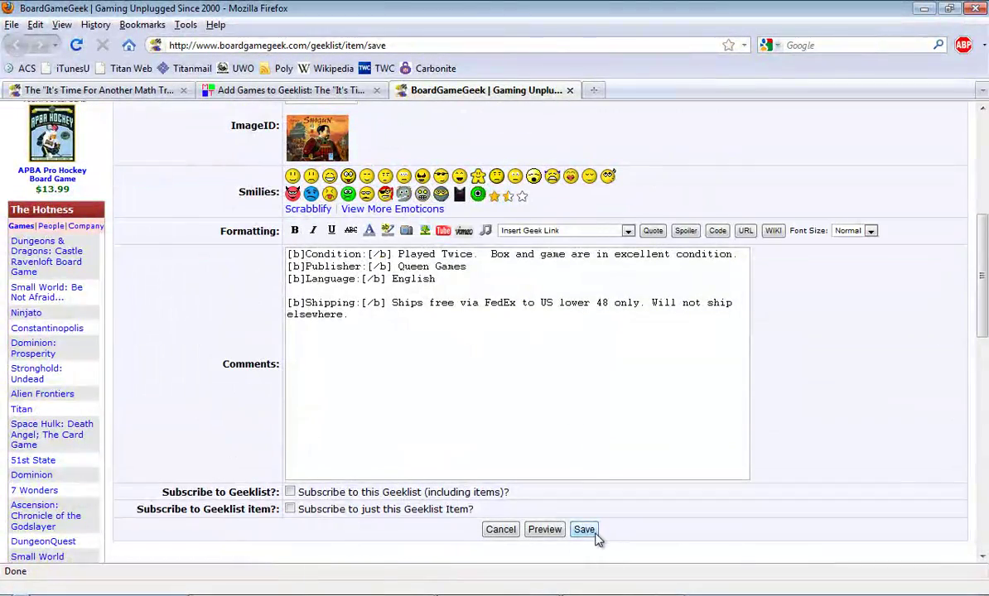
pyautogui.click(569, 90)
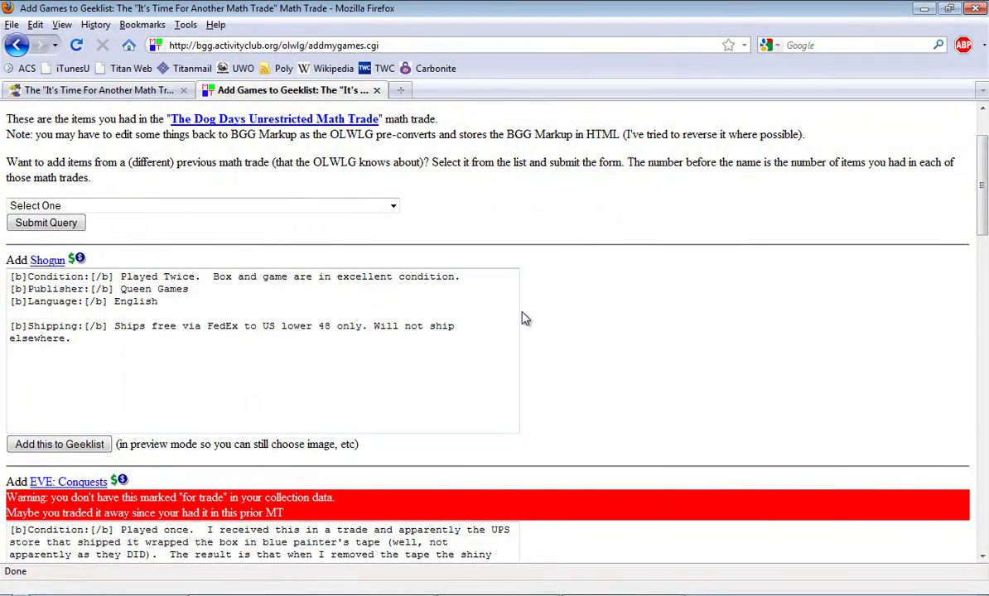
pyautogui.scroll(-3, 523, 318)
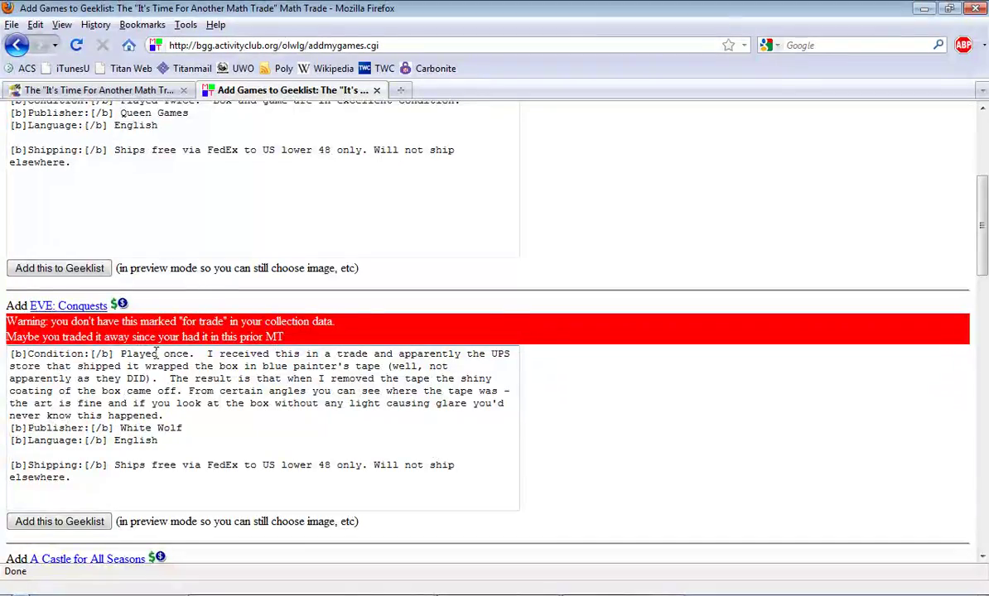
pyautogui.scroll(-2, 154, 330)
pyautogui.scroll(-16, 174, 321)
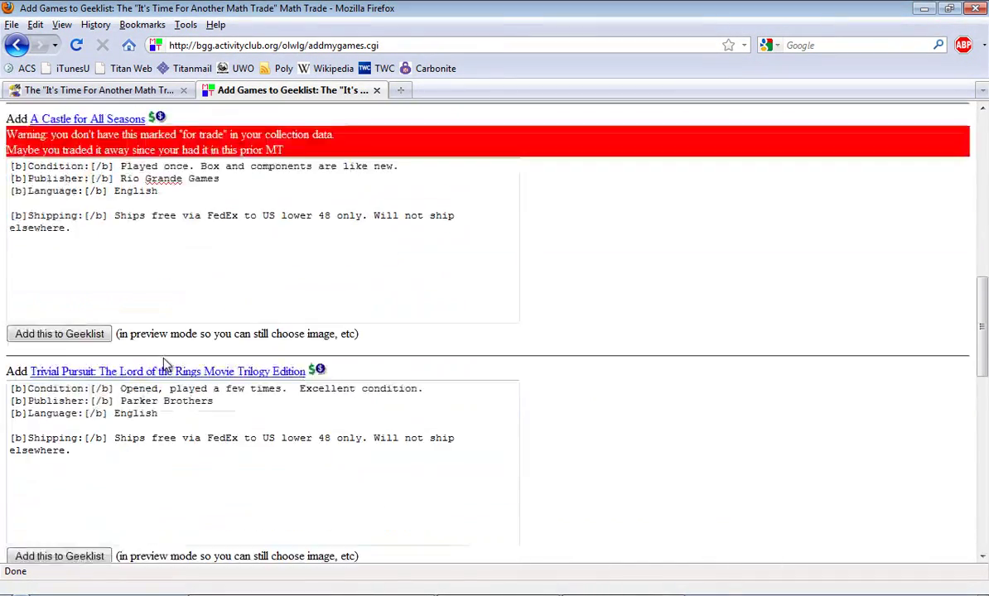
pyautogui.scroll(20, 161, 354)
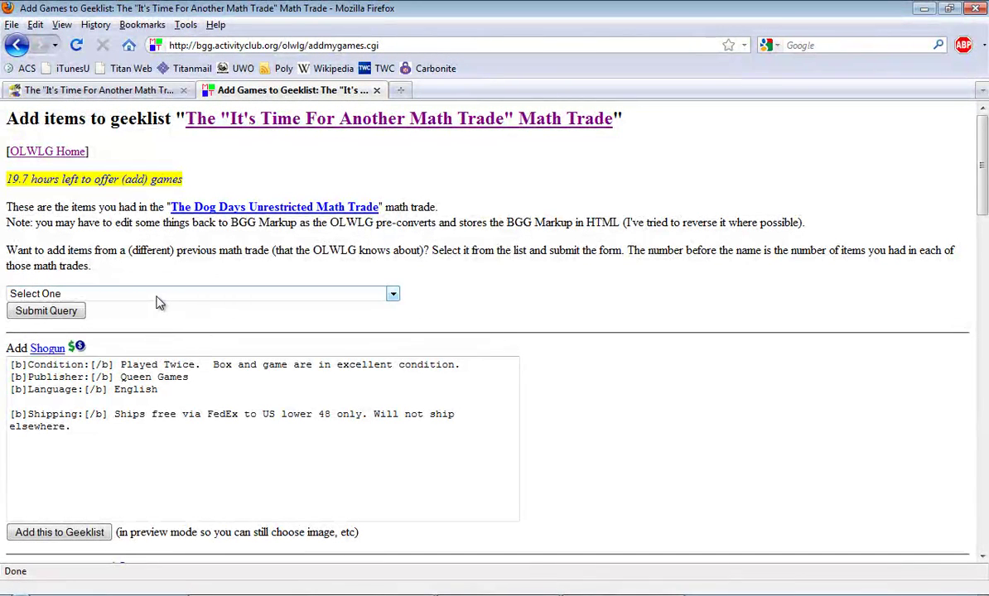
# Return to the OLWLG Home overview, briefly checking the geeklist tab before coming back
pyautogui.click(61, 158)
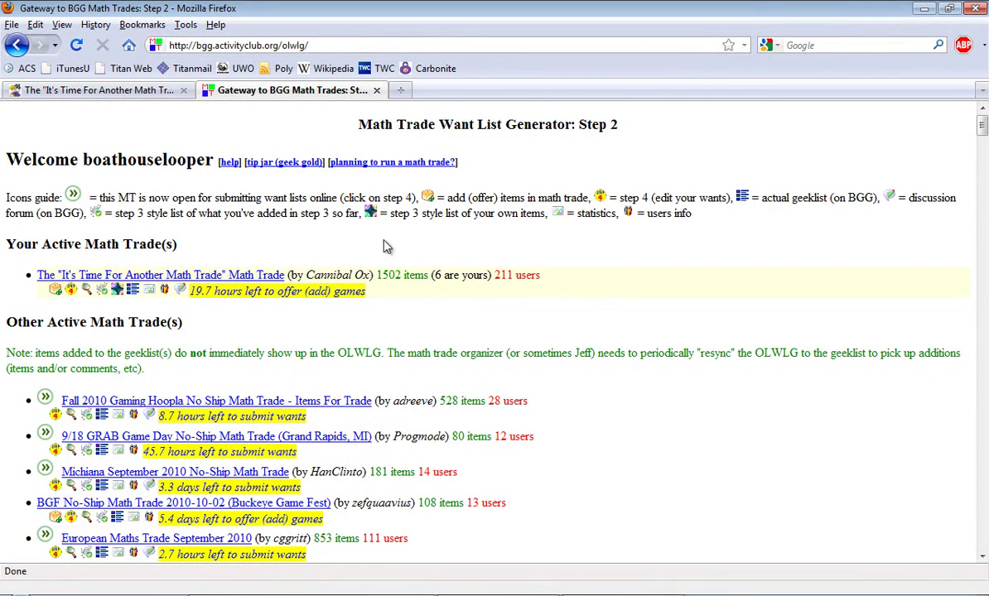
pyautogui.click(132, 91)
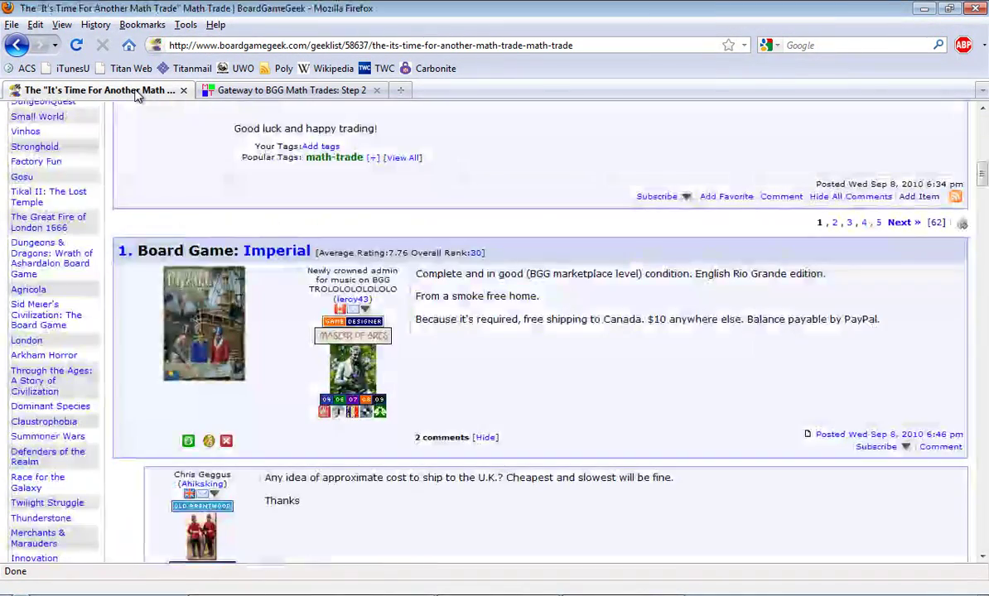
pyautogui.click(264, 90)
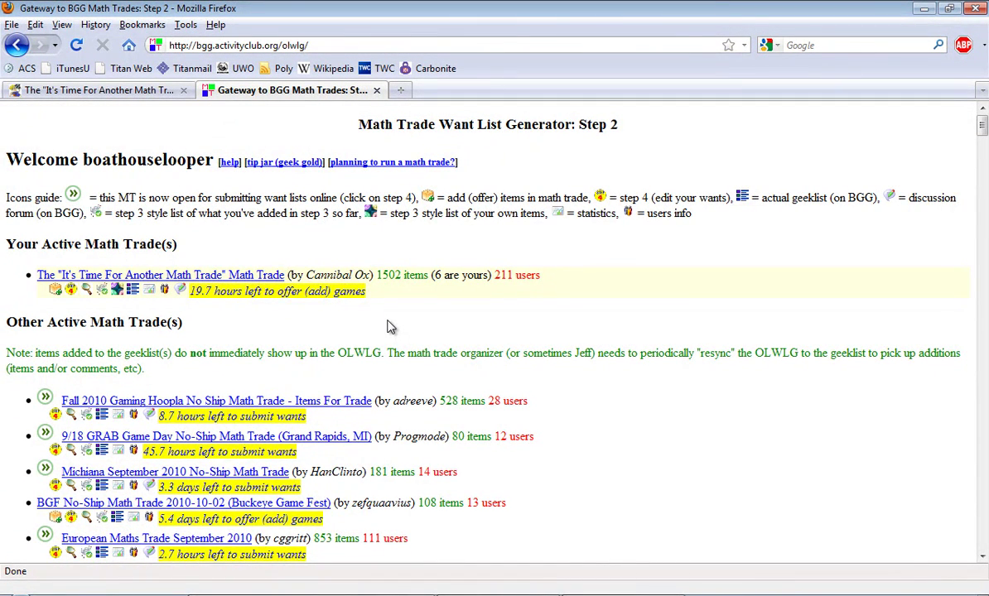
# Open the It's Time For Another Math Trade Step 3 list and scroll its new items
pyautogui.click(256, 278)
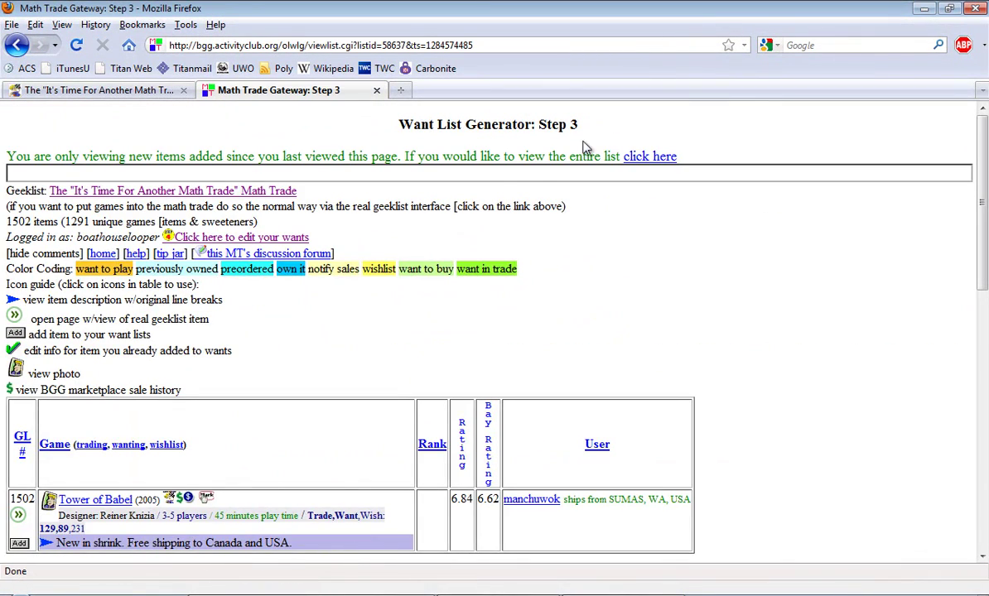
pyautogui.scroll(-5, 503, 305)
pyautogui.scroll(5, 504, 305)
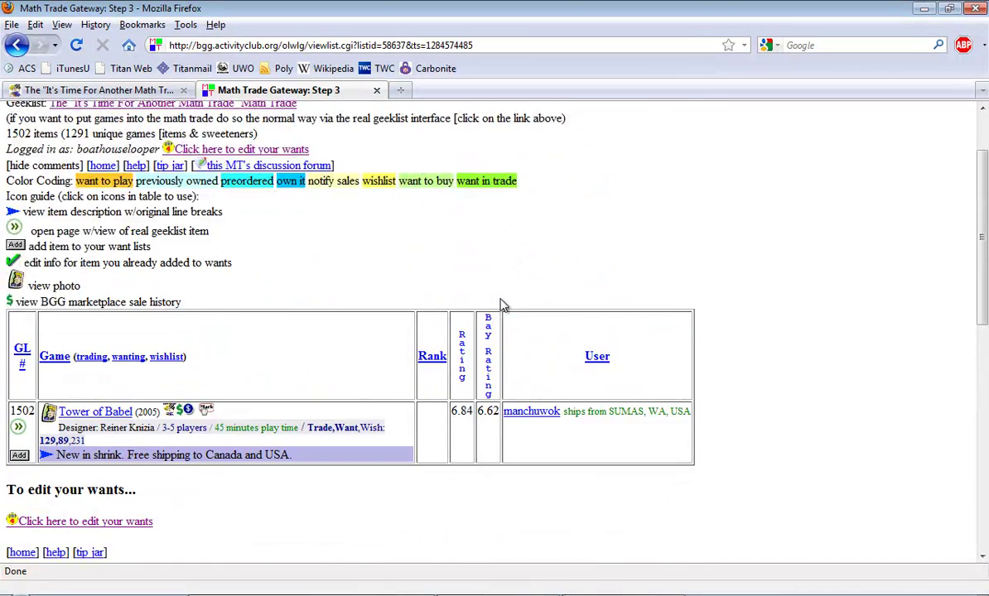
pyautogui.scroll(-2, 504, 305)
pyautogui.scroll(2, 306, 426)
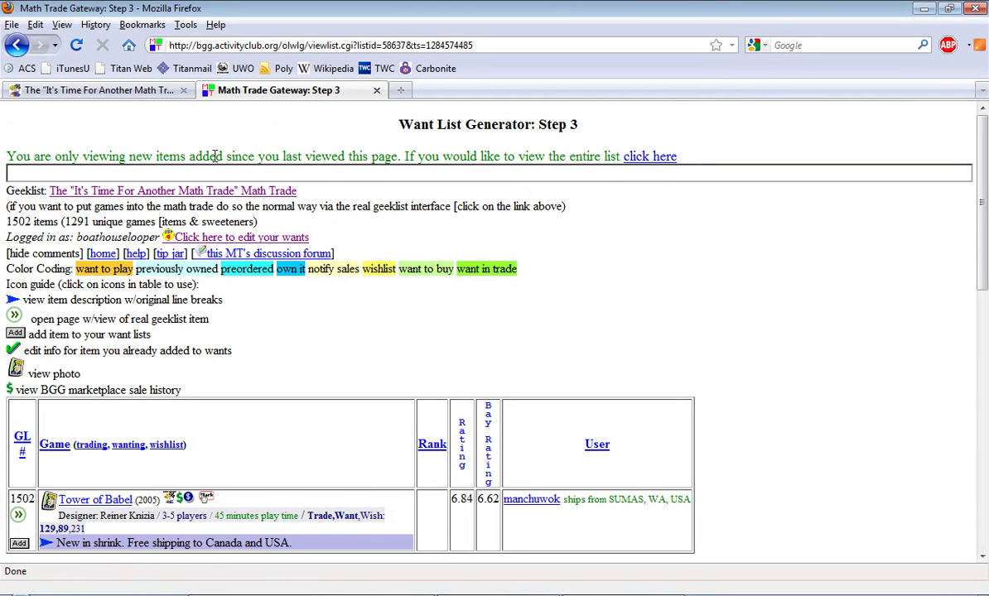
pyautogui.scroll(-2, 418, 340)
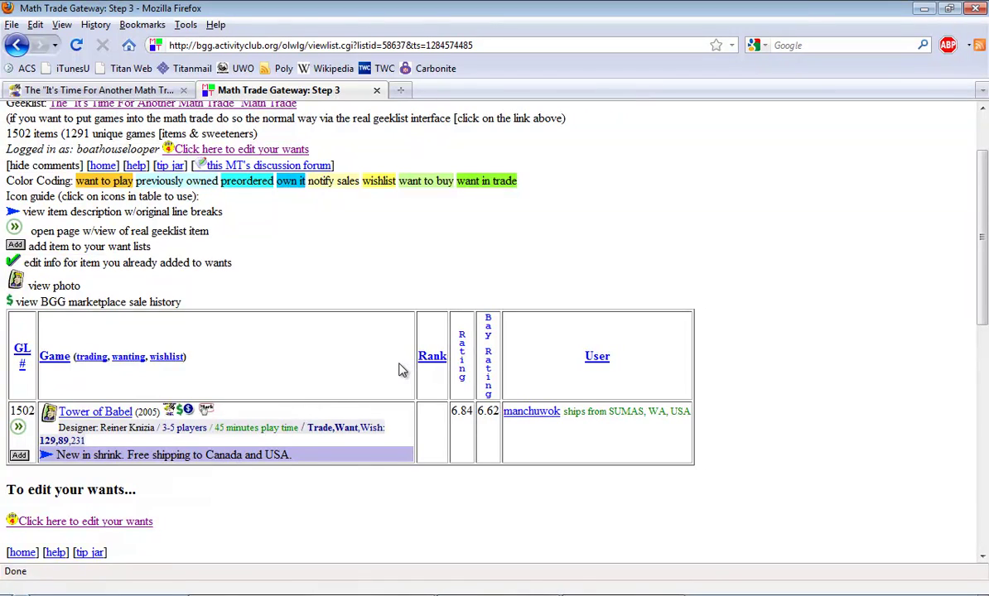
pyautogui.scroll(2, 429, 369)
# Switch to the entire trade list and scroll past Alhambra, Arena: Roma II and Battlestar Galactica
pyautogui.click(642, 156)
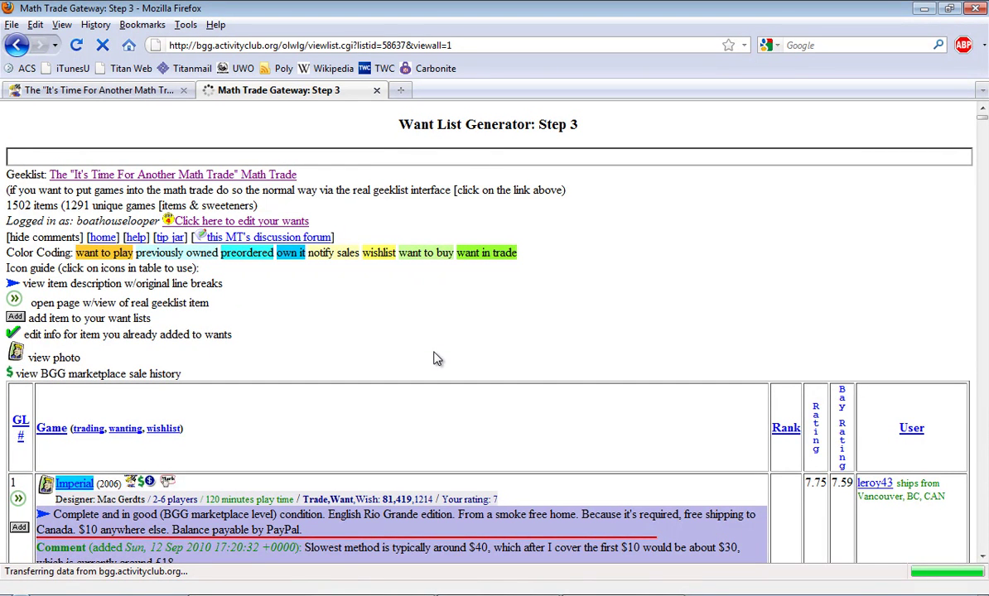
pyautogui.scroll(-2, 437, 359)
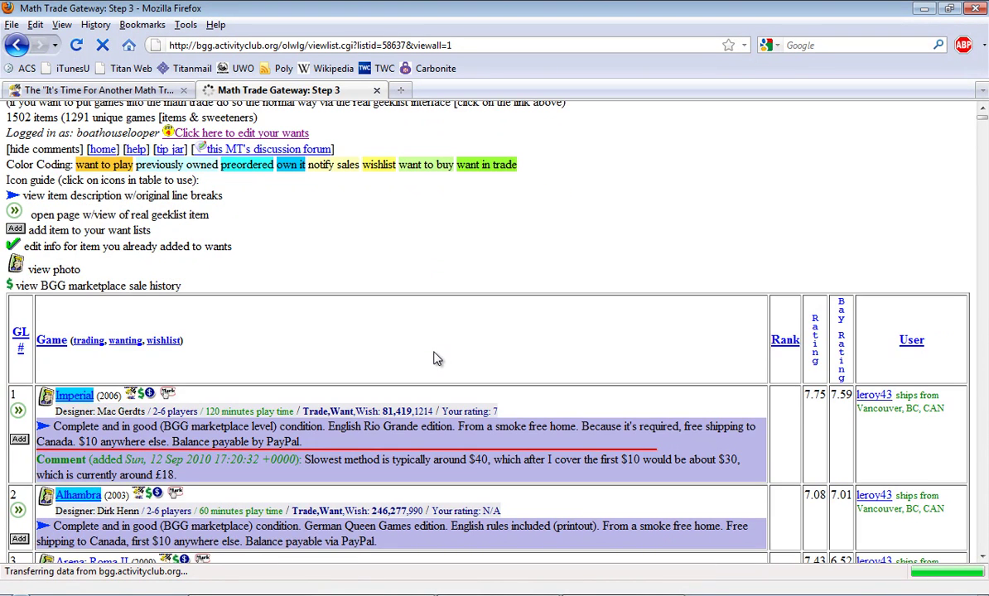
pyautogui.scroll(2, 438, 359)
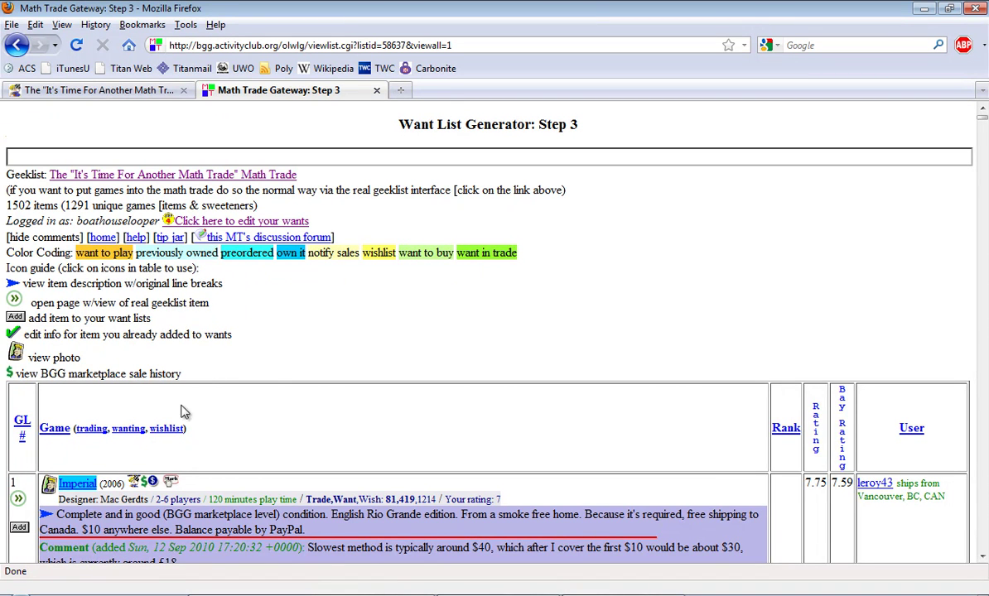
pyautogui.scroll(-2, 177, 367)
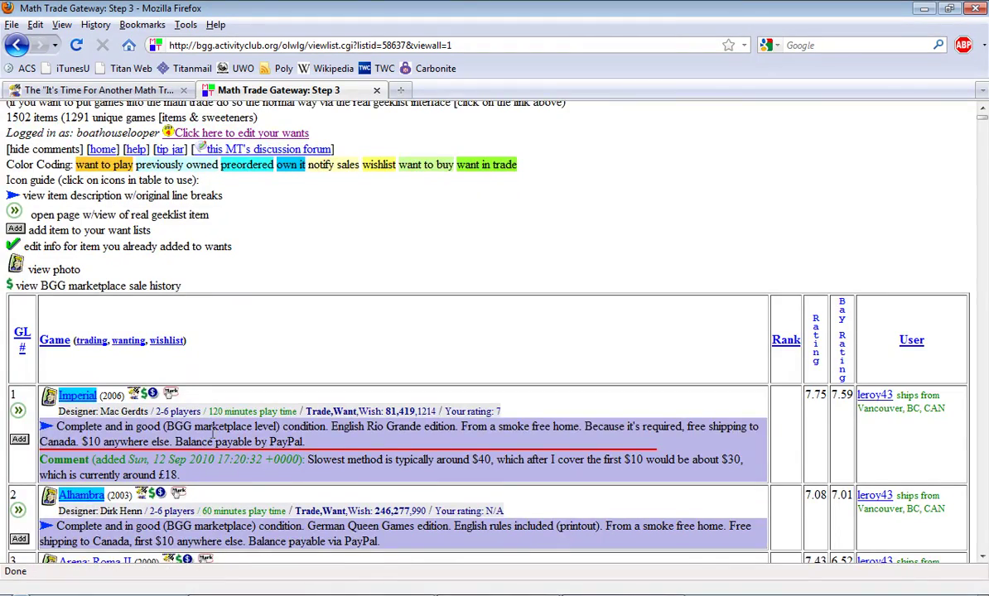
pyautogui.scroll(-6, 241, 397)
pyautogui.scroll(-4, 241, 396)
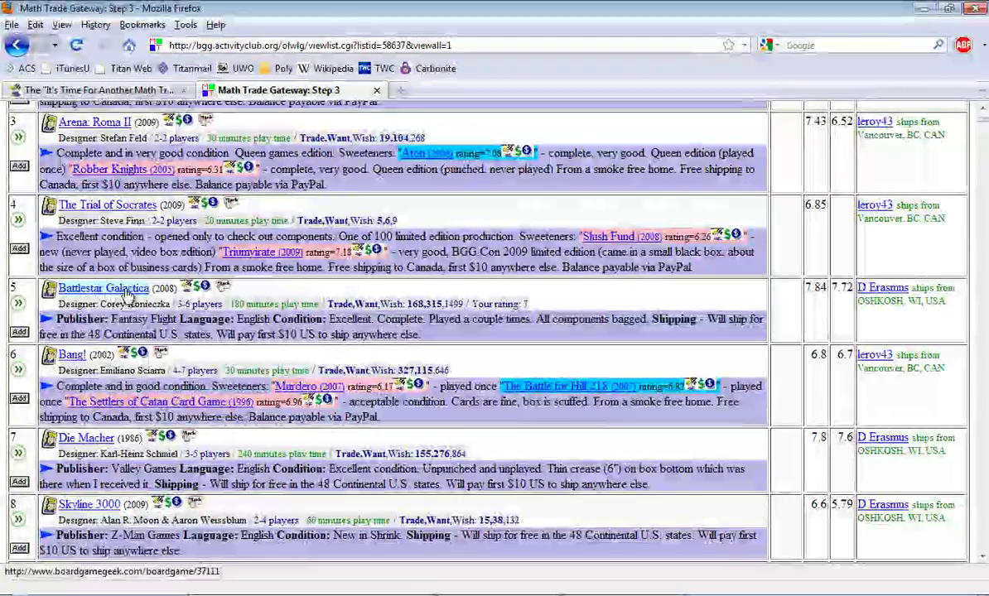
pyautogui.scroll(10, 155, 276)
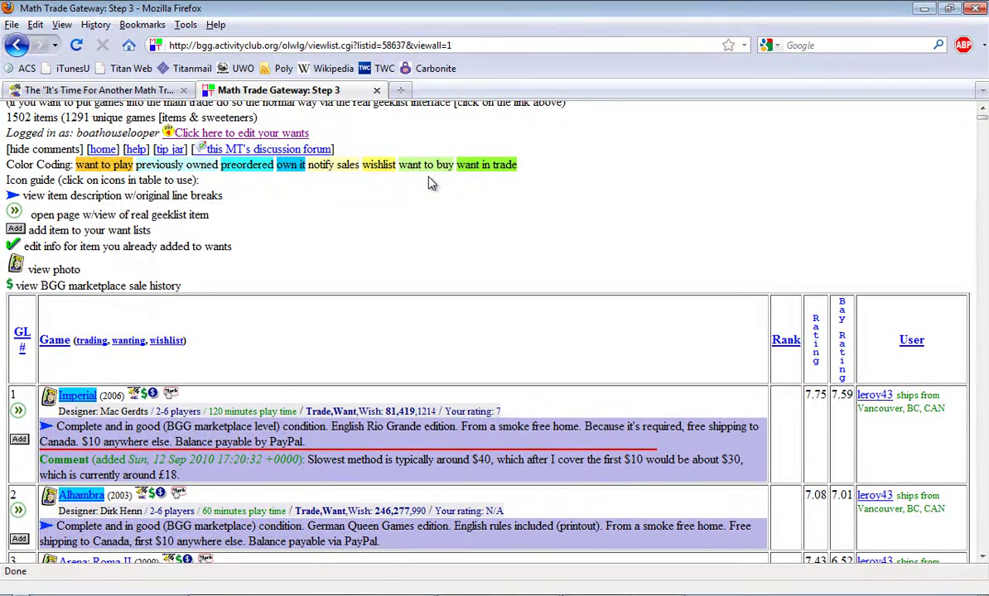
pyautogui.scroll(-2, 307, 247)
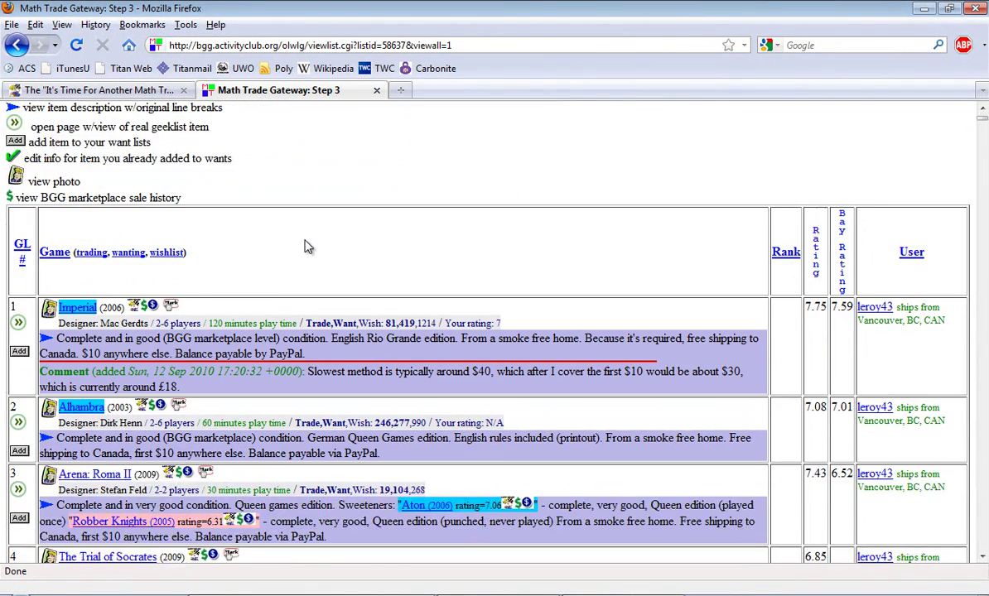
pyautogui.scroll(-2, 303, 245)
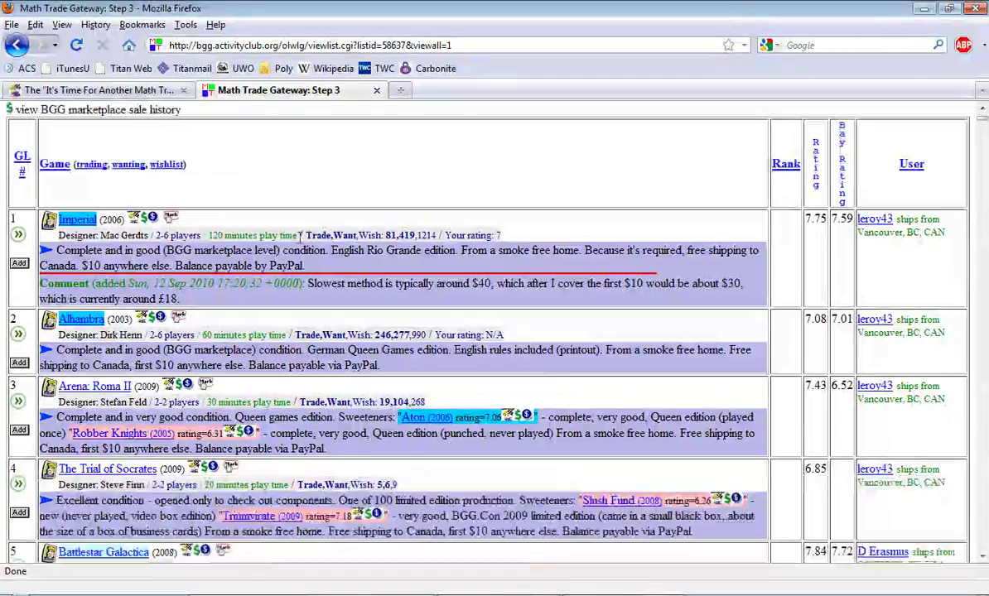
pyautogui.scroll(-2, 259, 246)
pyautogui.scroll(-2, 225, 243)
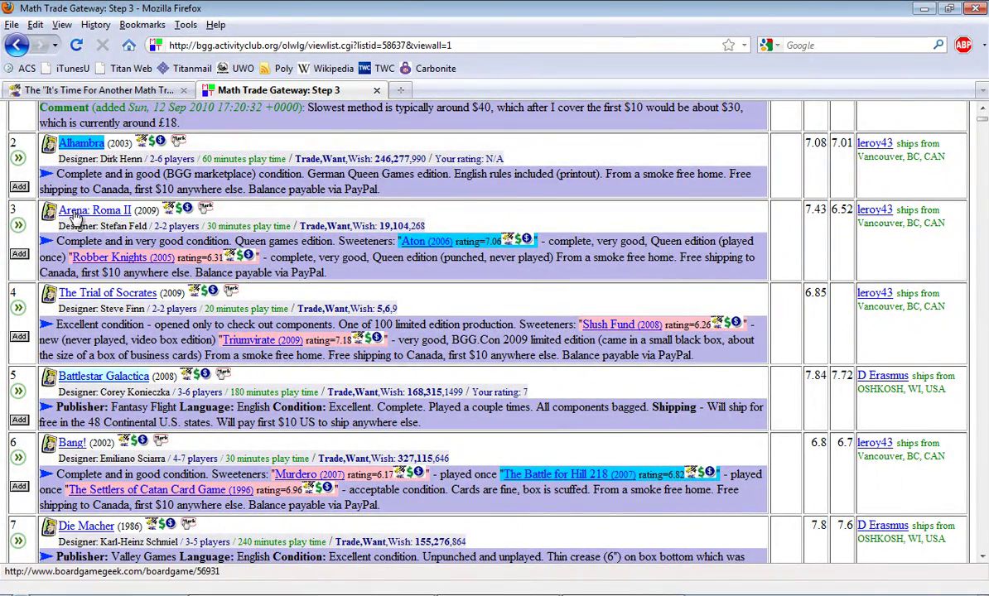
# Choose Oregon as your offer for Arena: Roma II and save the choice
pyautogui.click(19, 254)
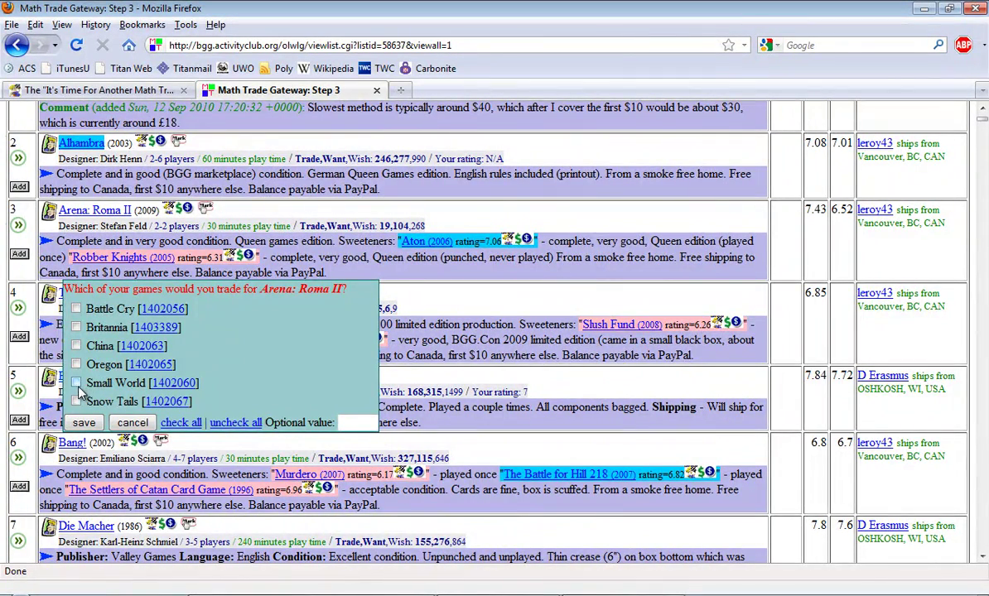
pyautogui.click(76, 364)
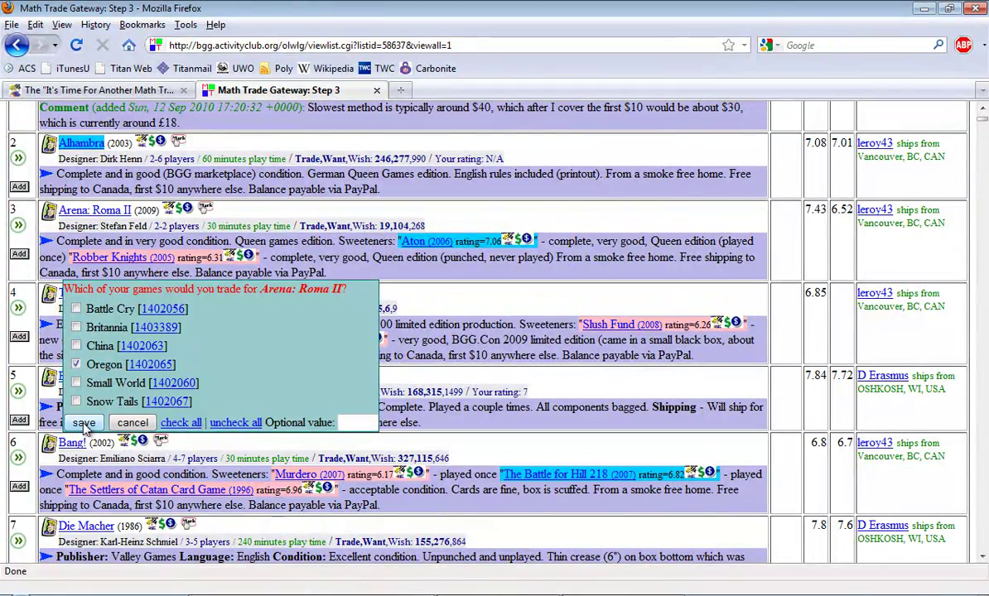
pyautogui.click(84, 423)
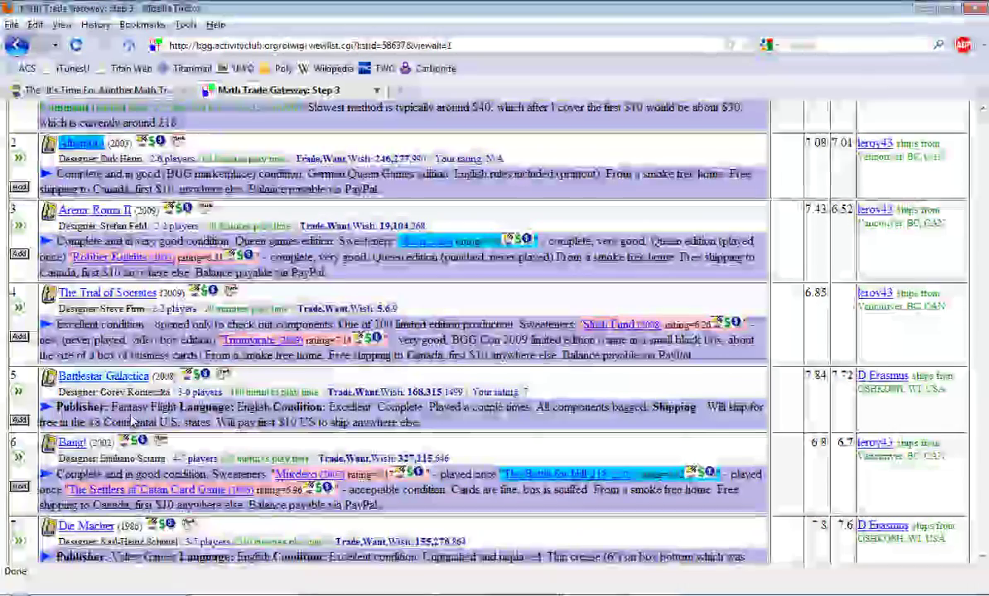